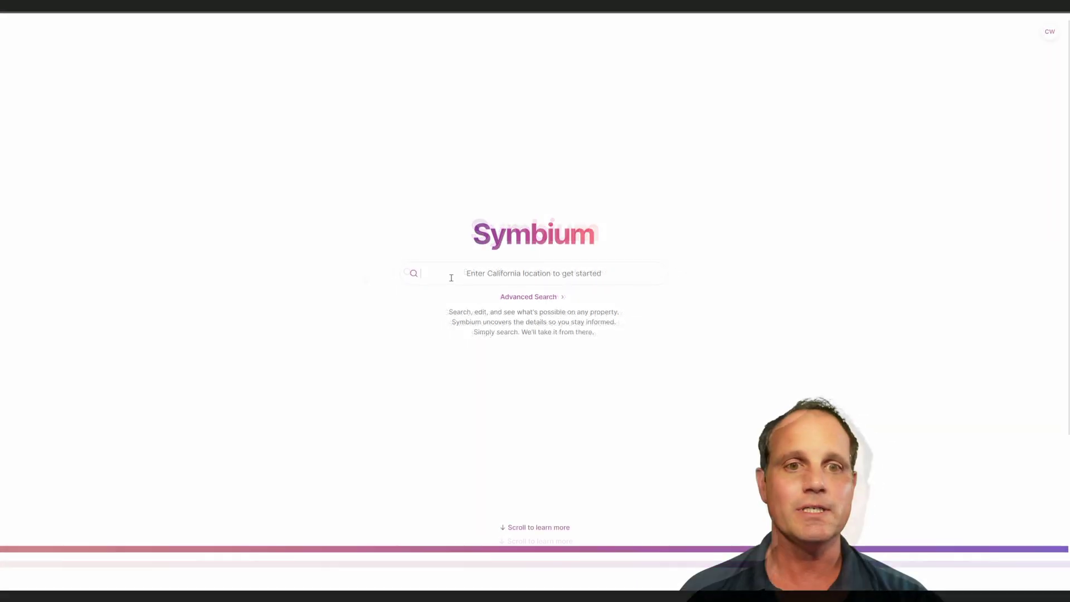
left_click(452, 277)
type("11616 Louis Ave Whittier, CA 90605")
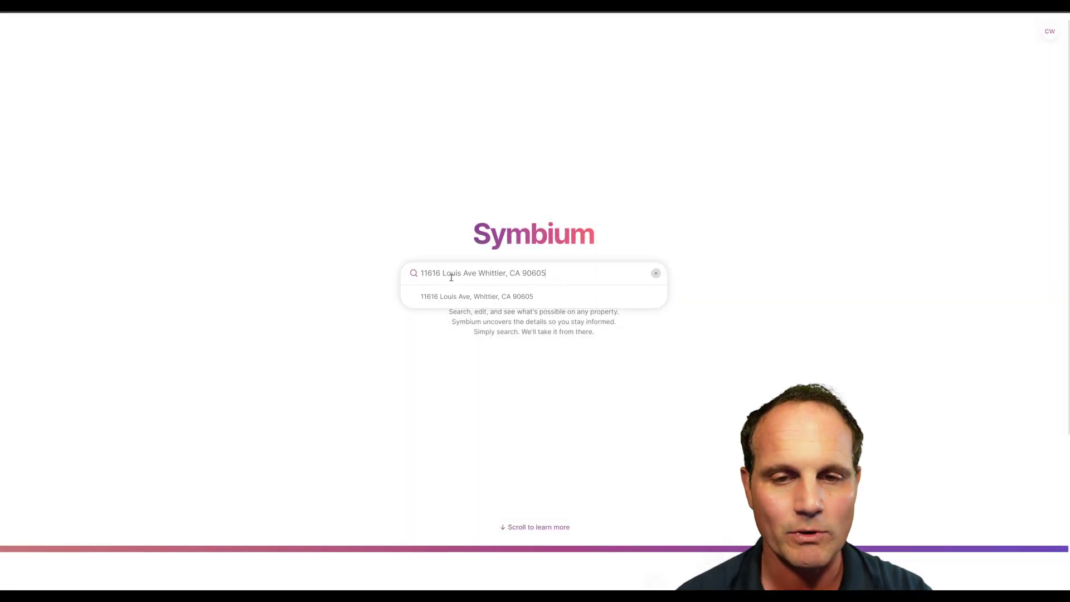
left_click(462, 294)
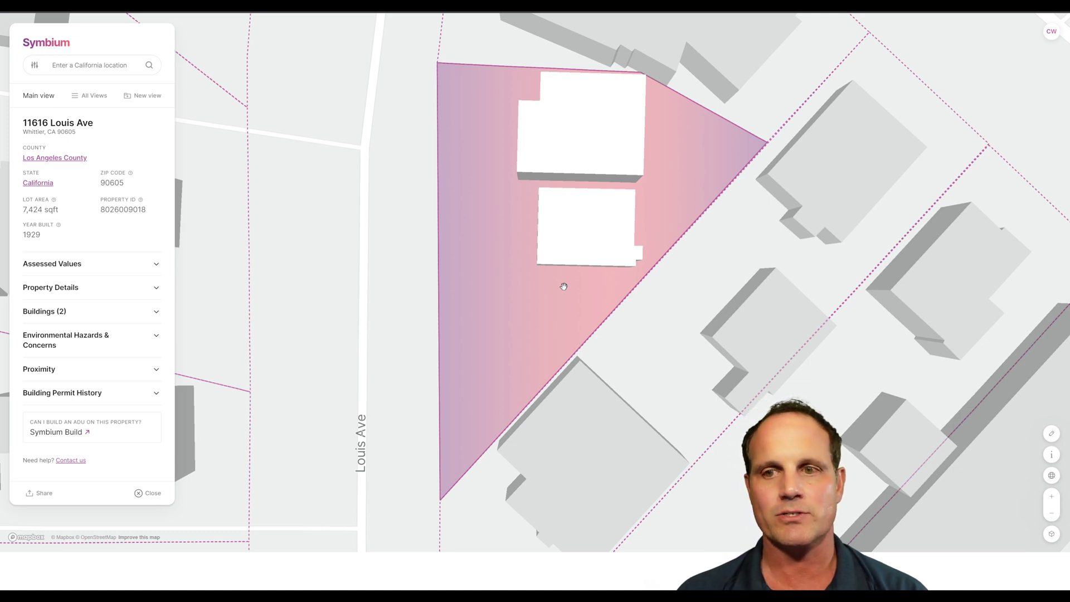
Step: Tilt and rotate the 3D map to see the Louis Ave parcel's two buildings from a new angle
left_click(1052, 534)
mouse_move(1052, 464)
left_mouse_down()
mouse_move(1055, 511)
mouse_move(1054, 465)
left_mouse_up()
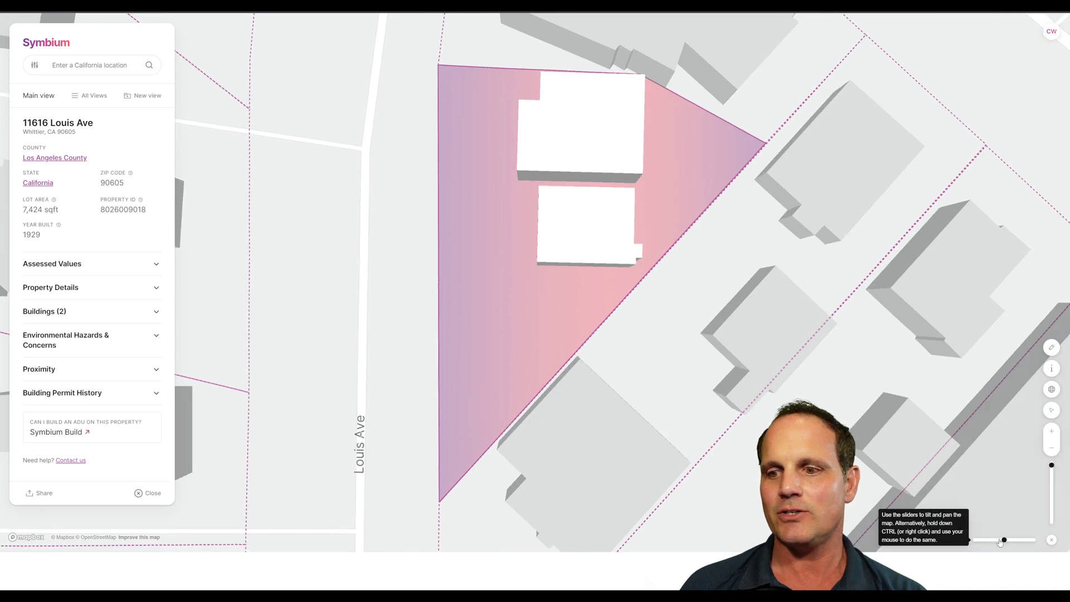
left_click_drag(1005, 540, 1004, 541)
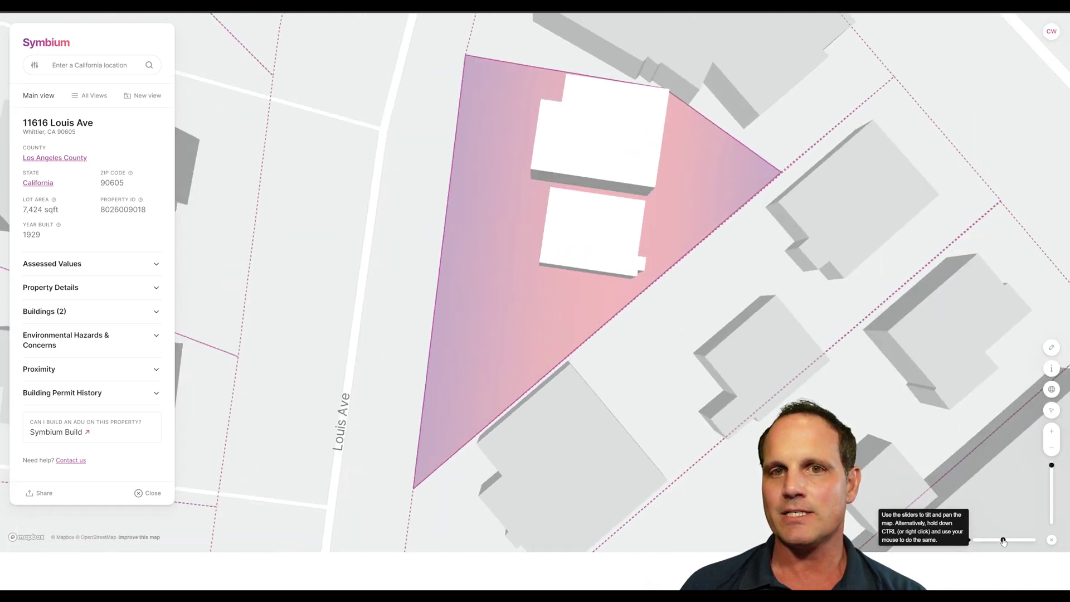
left_click(1052, 539)
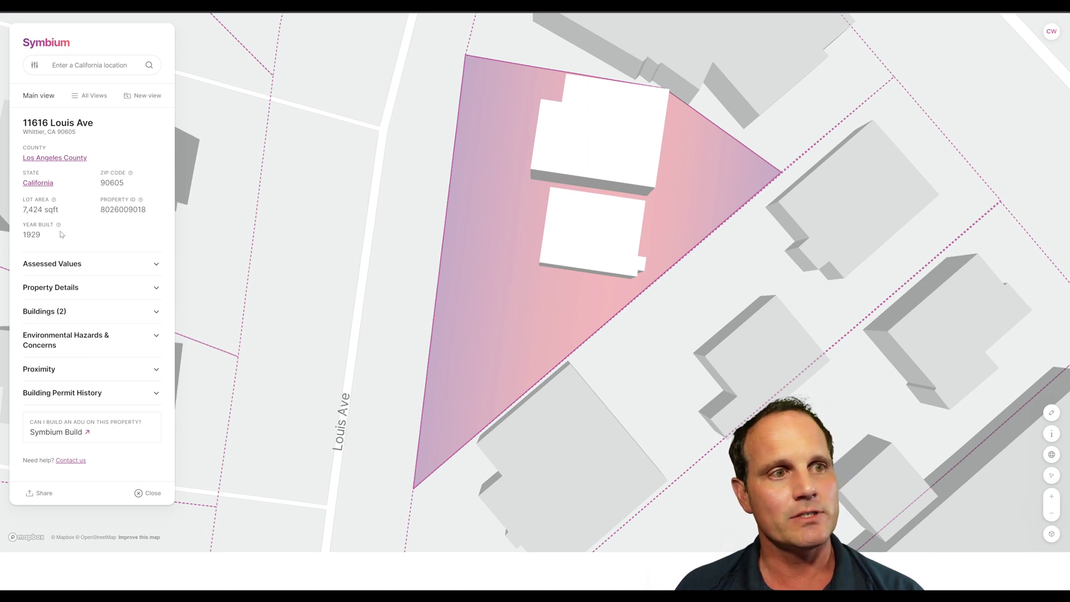
left_click(65, 268)
scroll(78, 246, "down", 1)
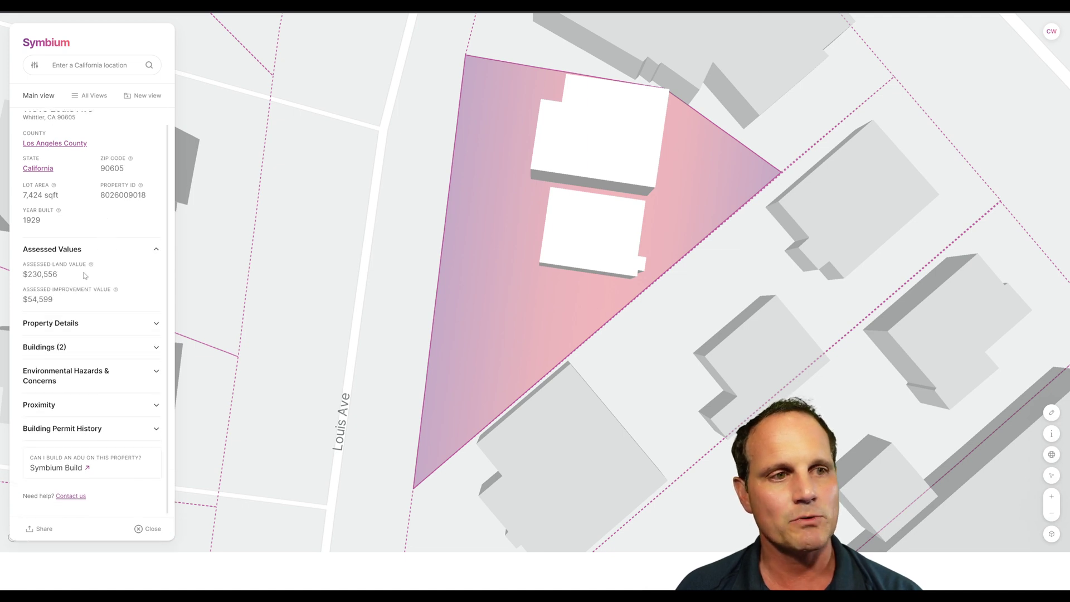
left_click(72, 251)
left_click(84, 287)
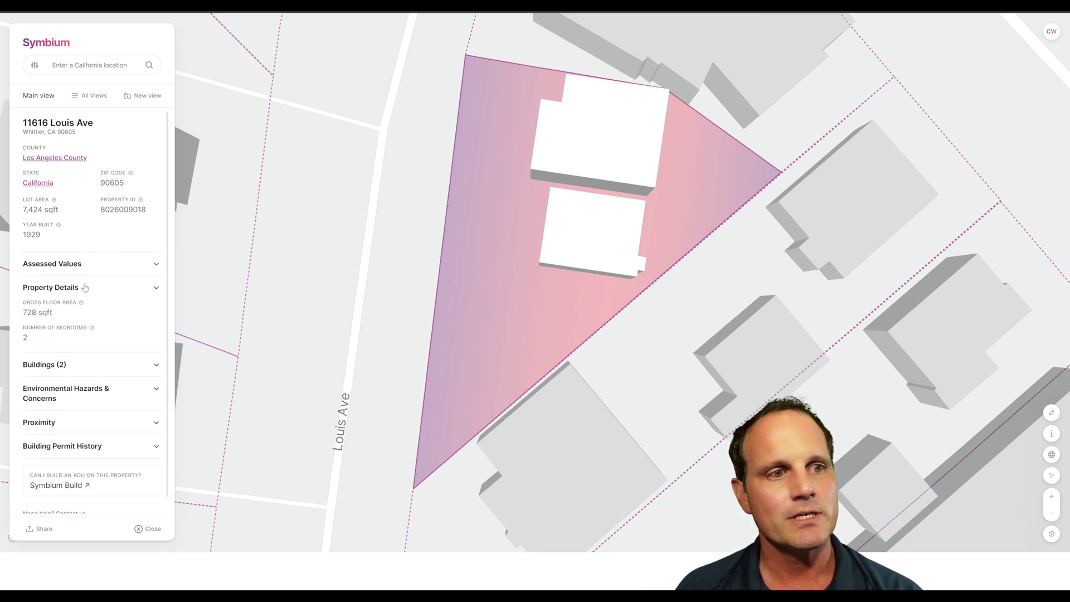
scroll(77, 330, "down", 2)
left_click(84, 249)
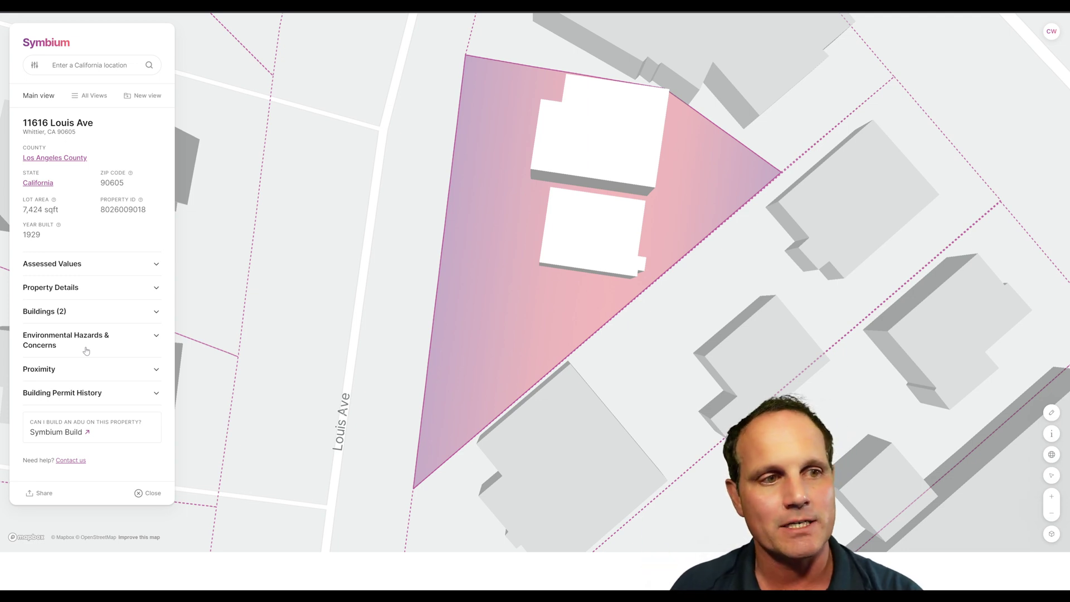
left_click(99, 336)
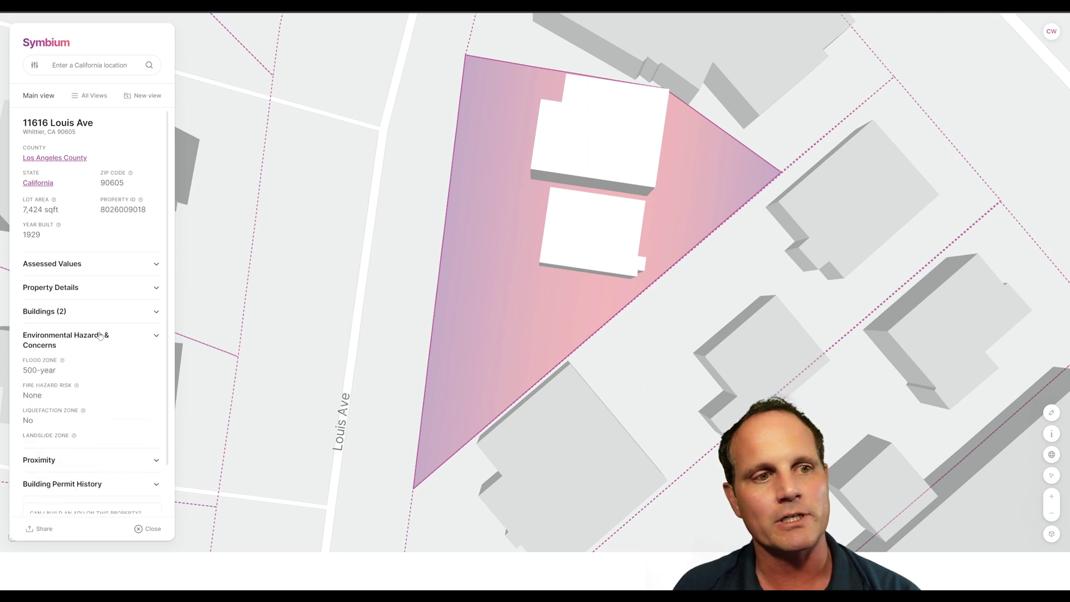
scroll(103, 340, "down", 2)
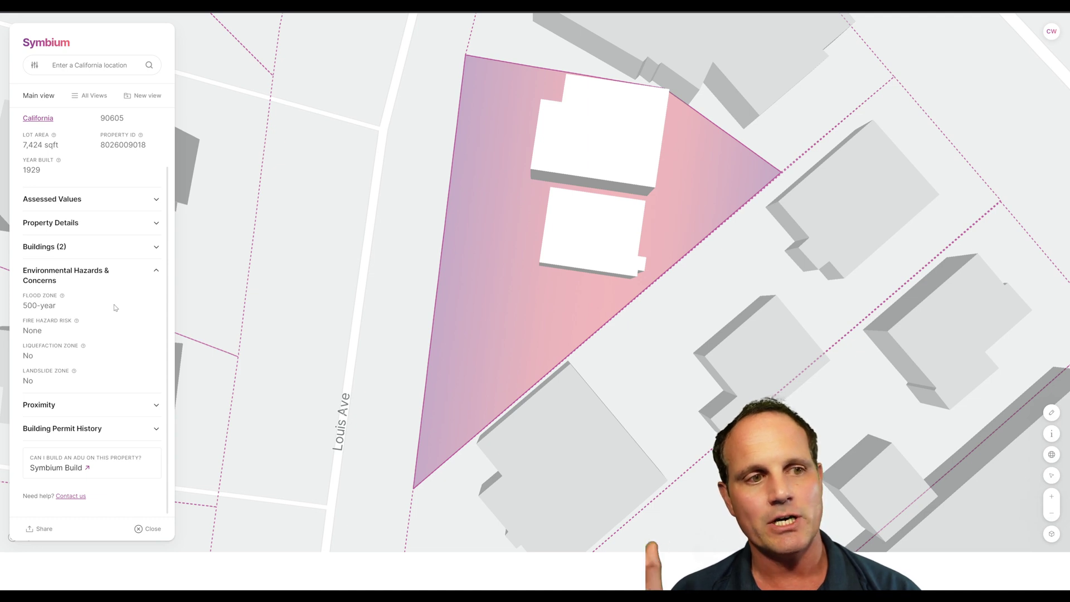
scroll(116, 307, "up", 1)
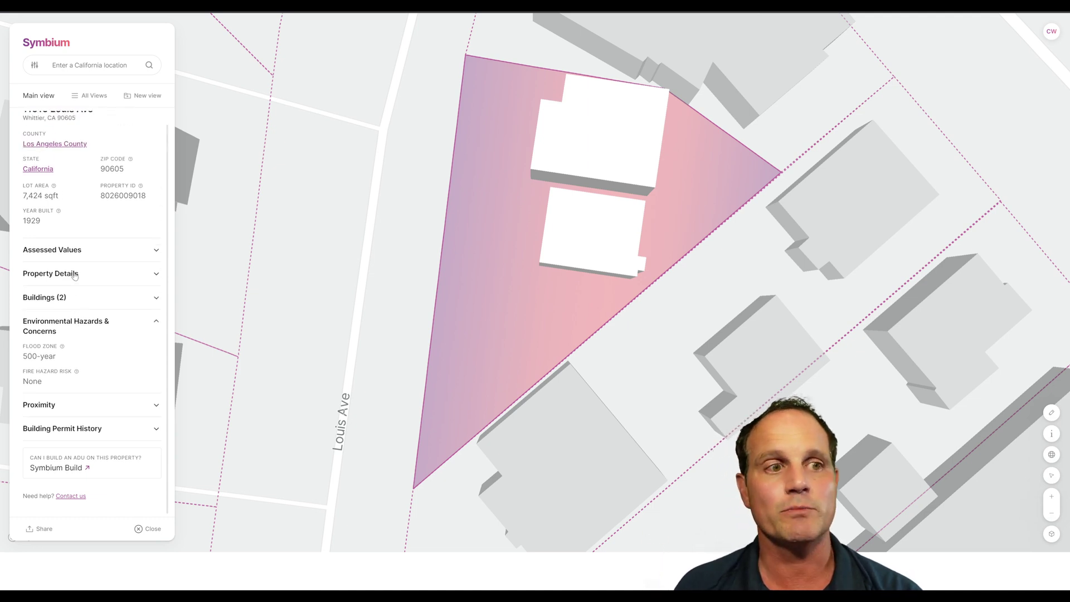
left_click(75, 304)
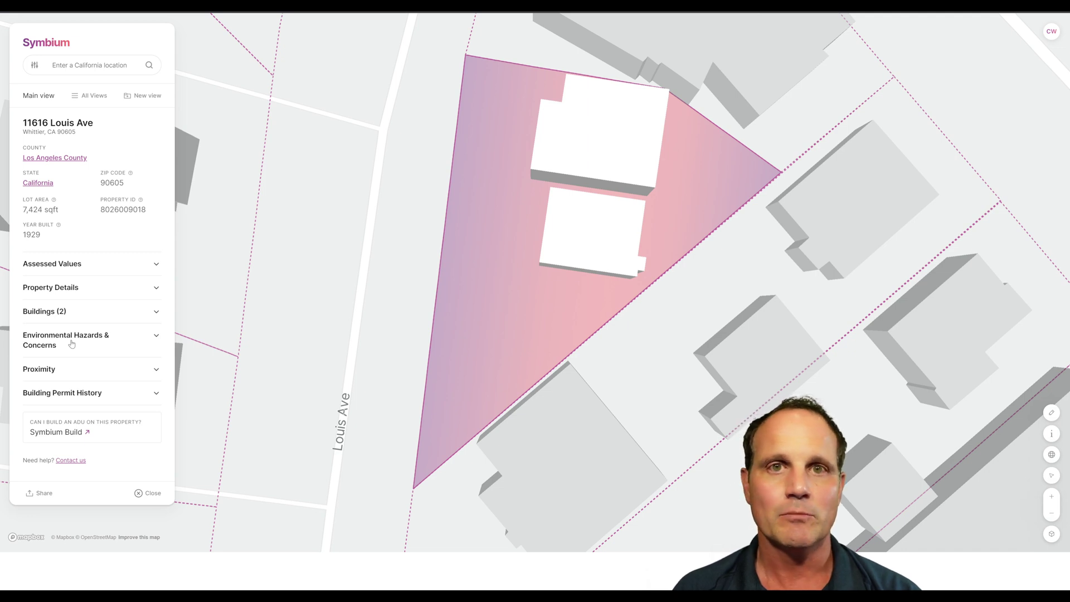
Step: Check Louis Ave's transit proximity and building permit history, then go to Symbium Build
left_click(88, 368)
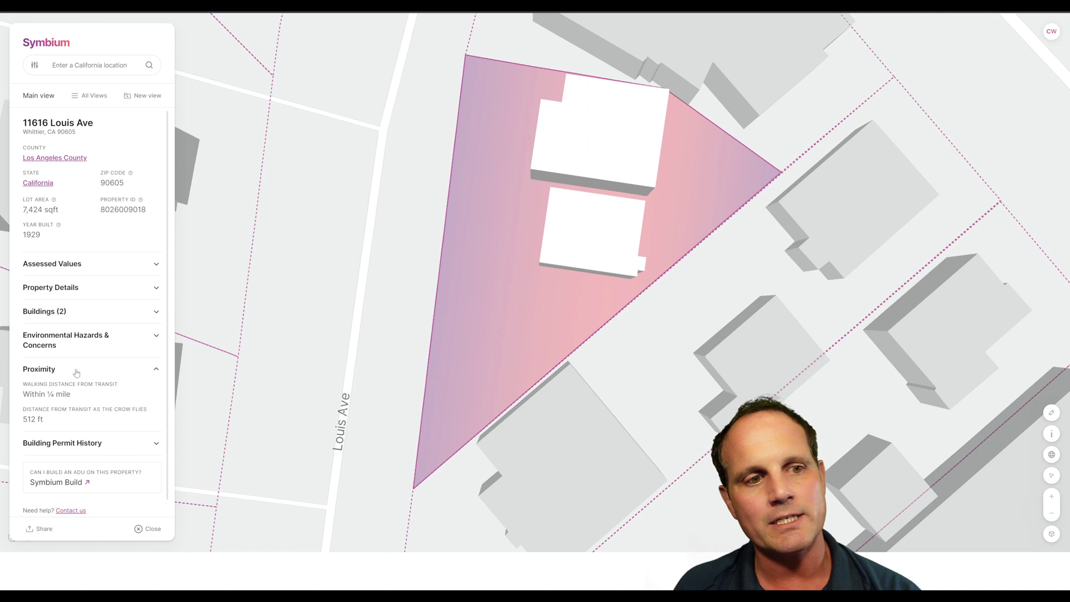
left_click(66, 370)
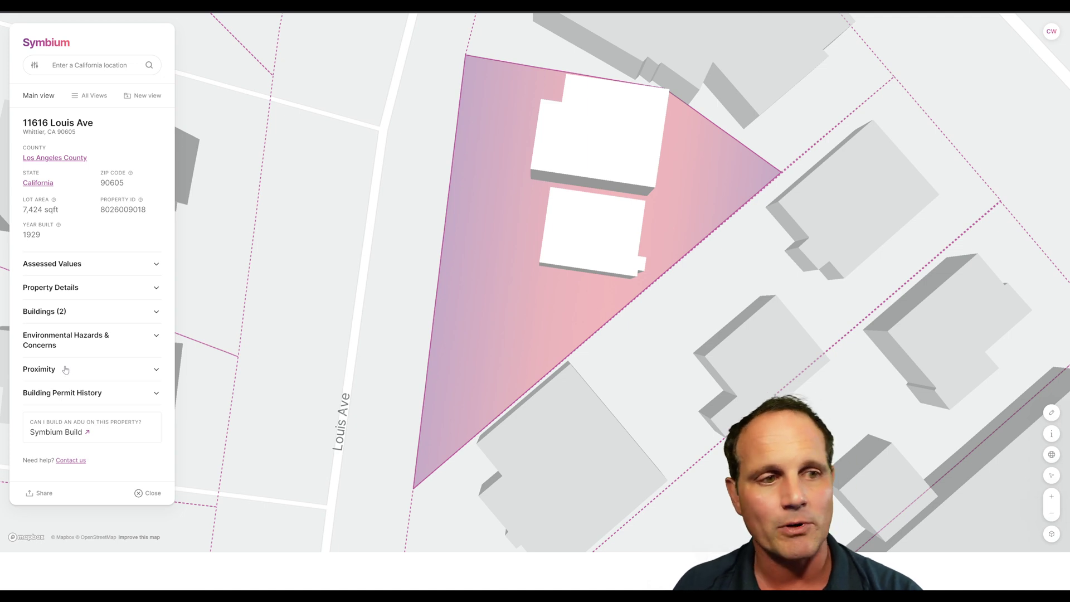
left_click(62, 393)
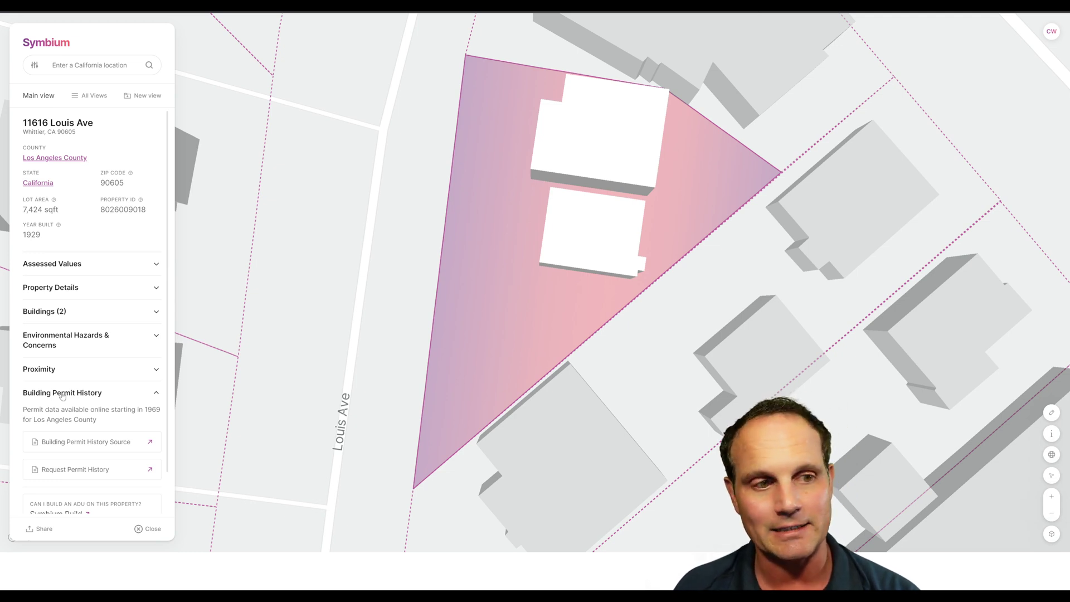
left_click(63, 394)
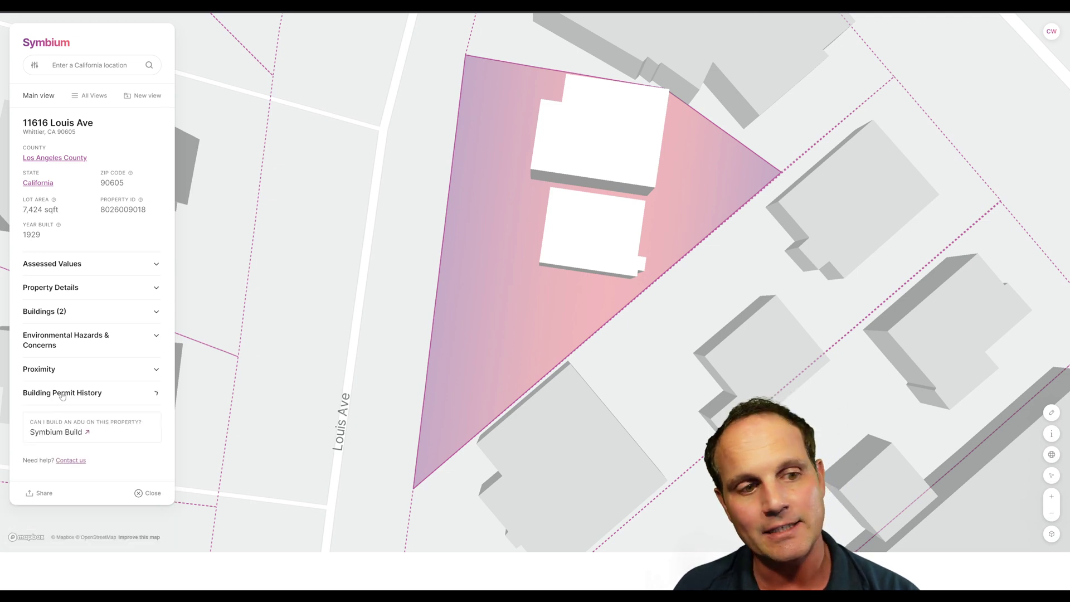
left_click(61, 433)
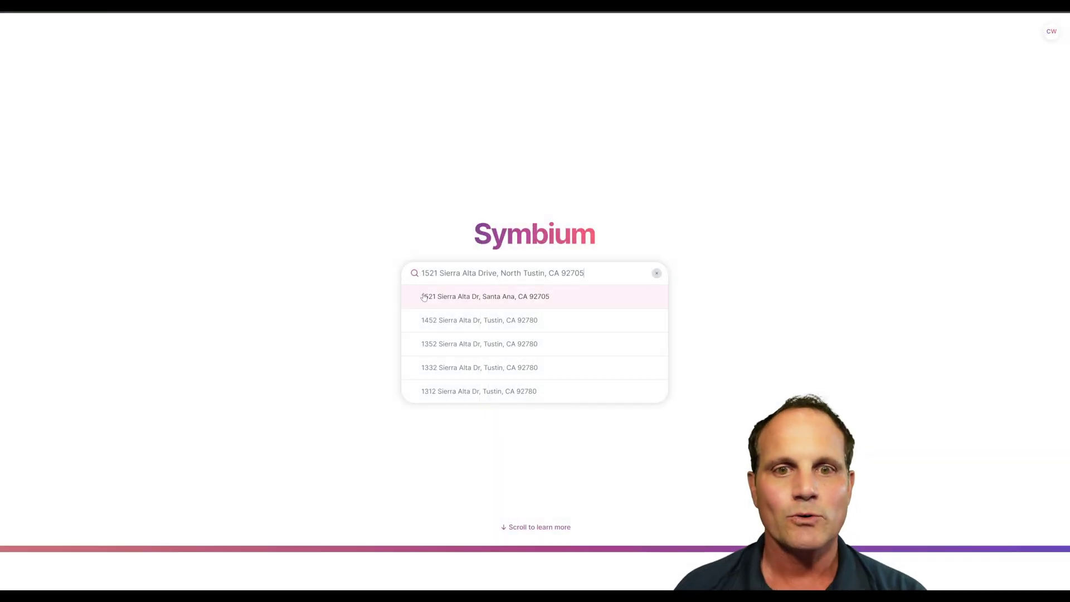
left_click(438, 302)
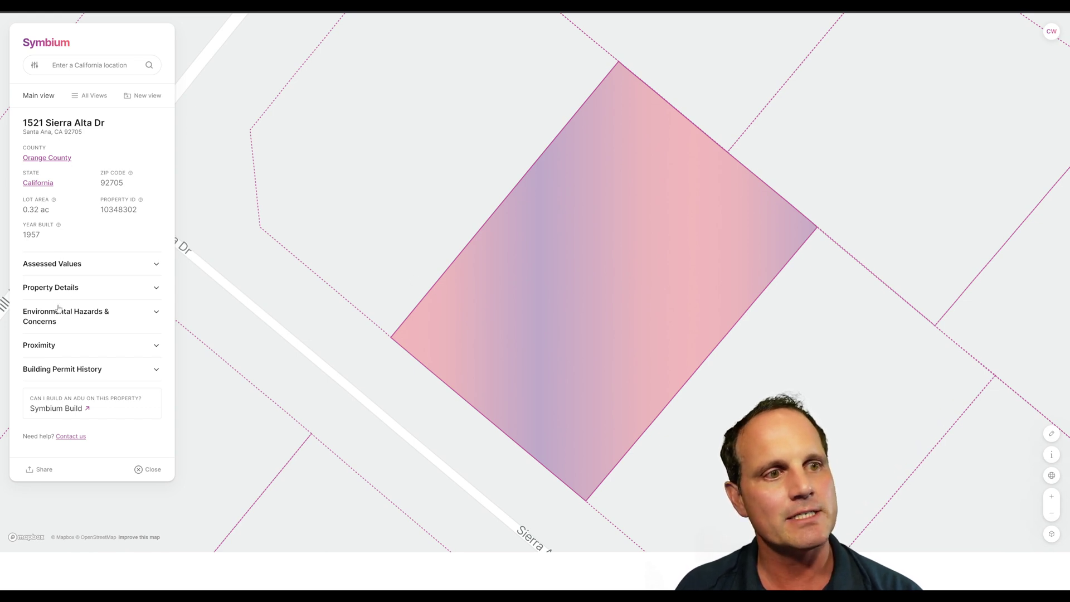
Step: Review the Sierra Alta parcel's environmental hazards and building permit history
left_click(49, 320)
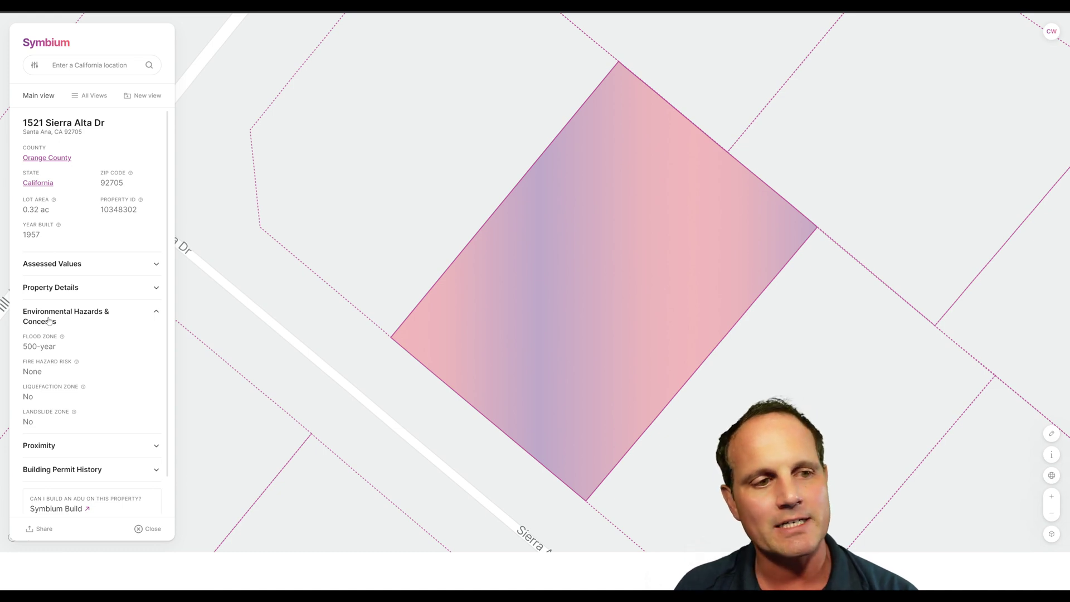
left_click(49, 321)
left_click(64, 370)
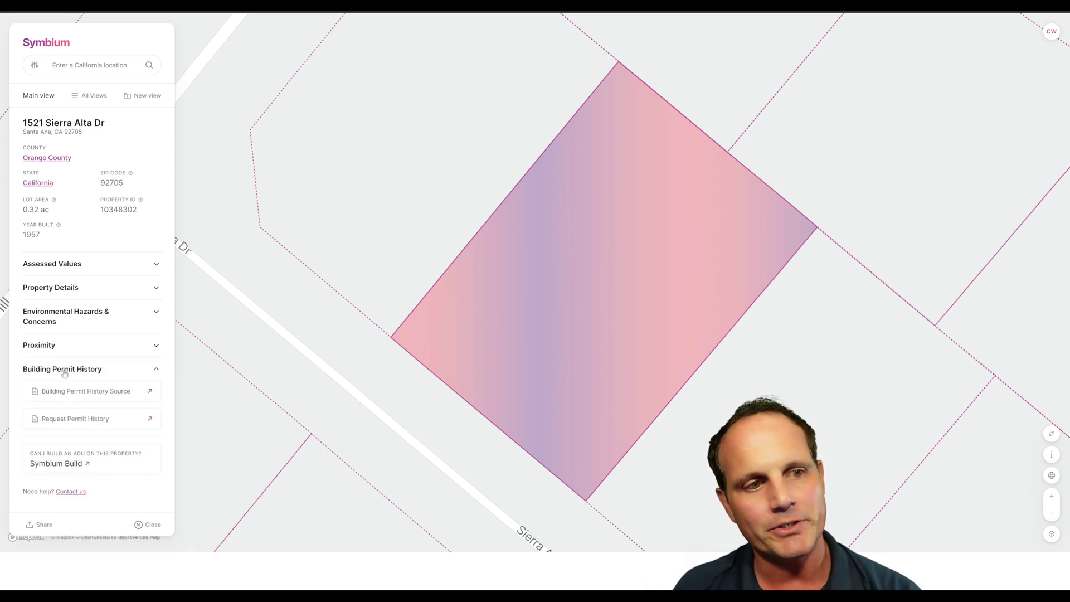
left_click(64, 371)
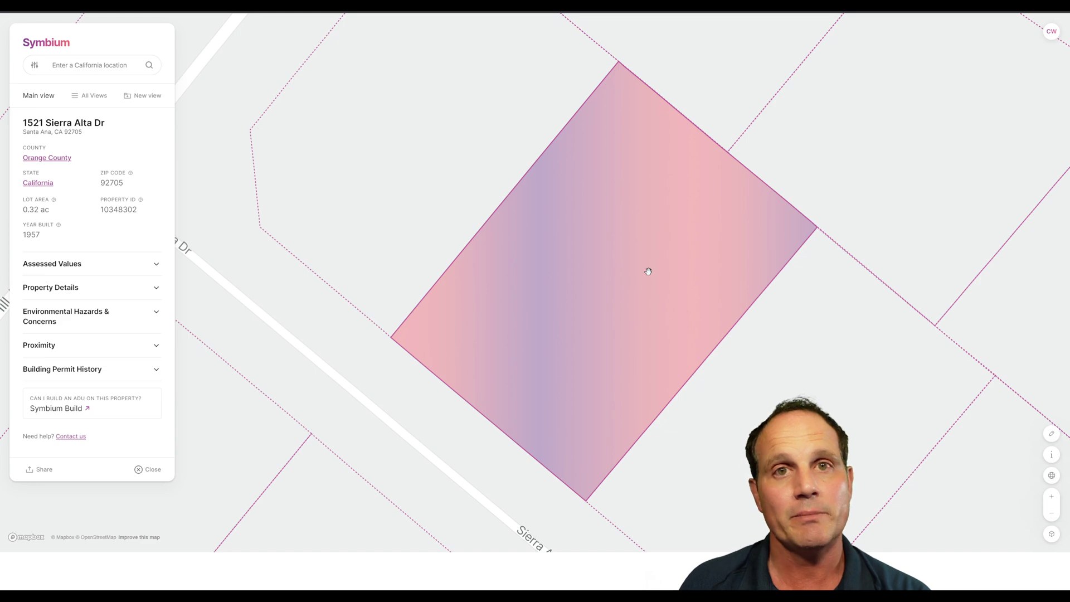
Step: Switch the Sierra Alta parcel map to satellite imagery
left_click(1051, 476)
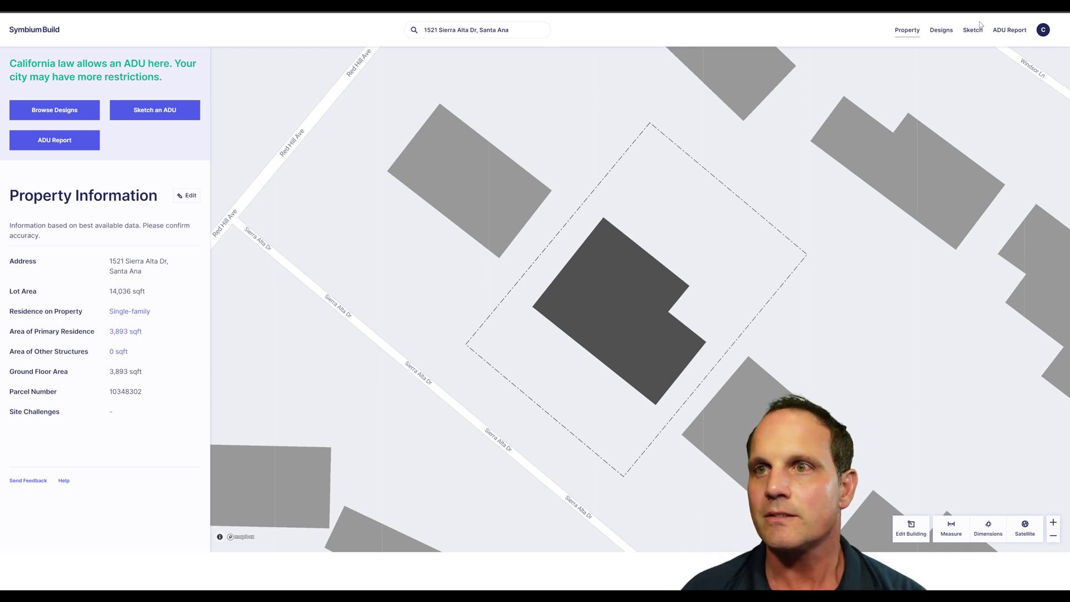
Step: Place the 288 sqft Summit Series by Studio Shed ADU behind the main house
left_click(943, 33)
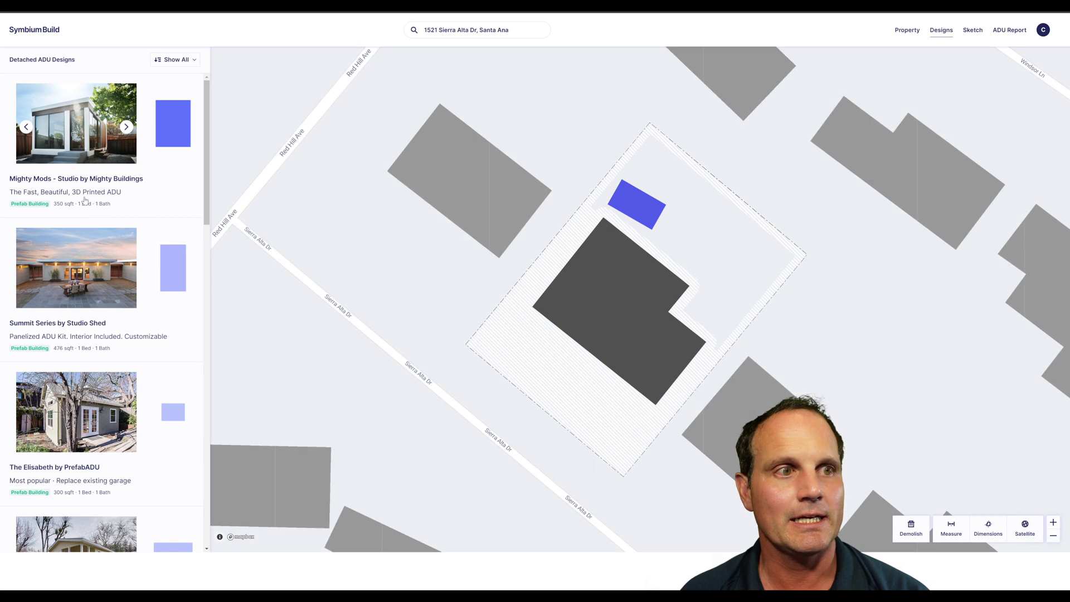
left_click(134, 255)
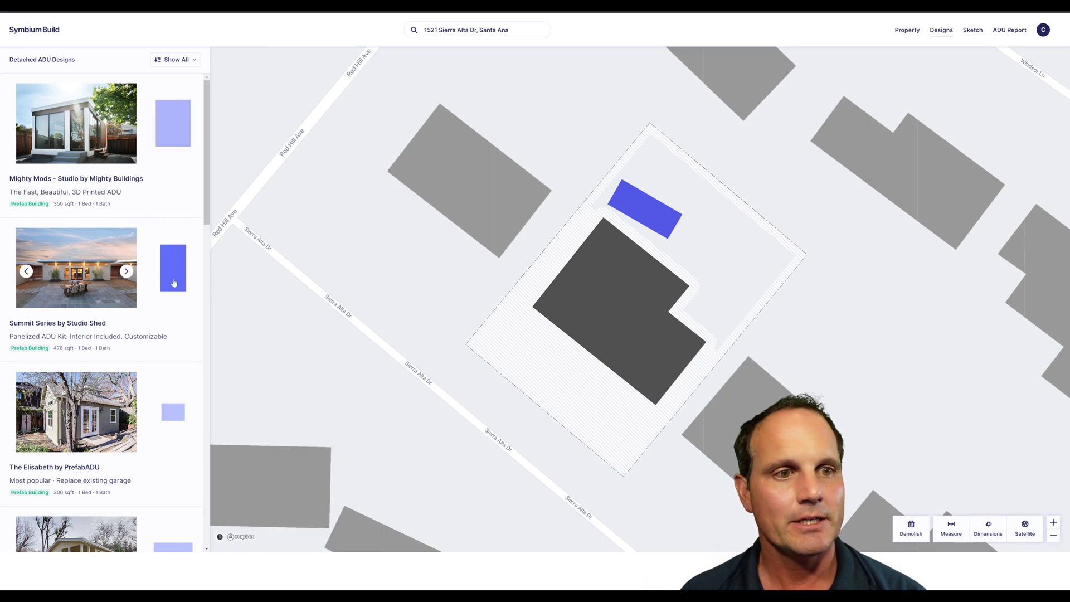
left_click_drag(655, 213, 692, 221)
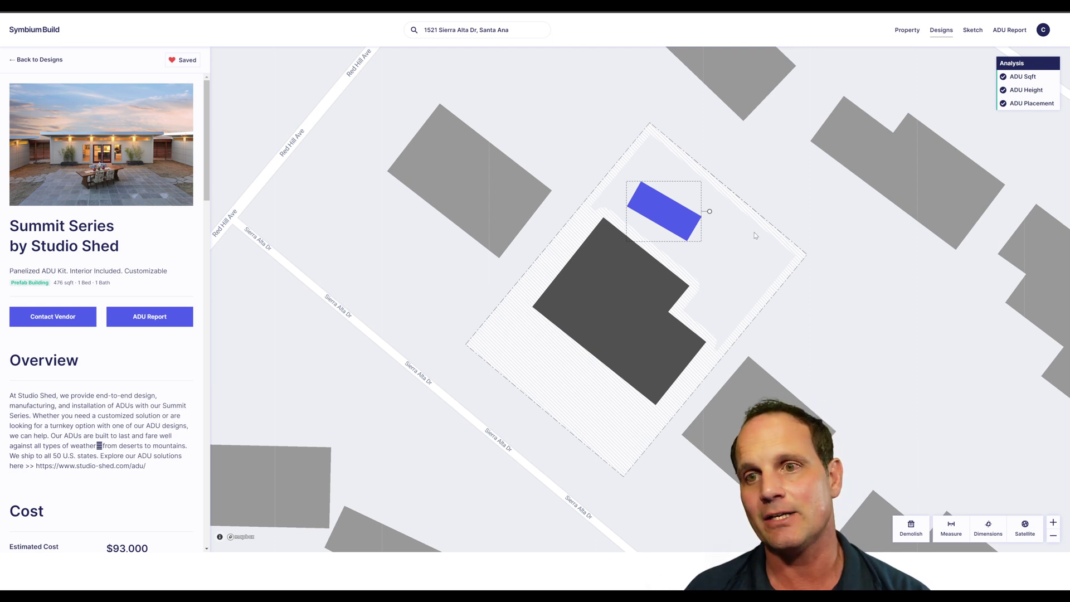
left_click_drag(653, 217, 677, 227)
mouse_move(718, 238)
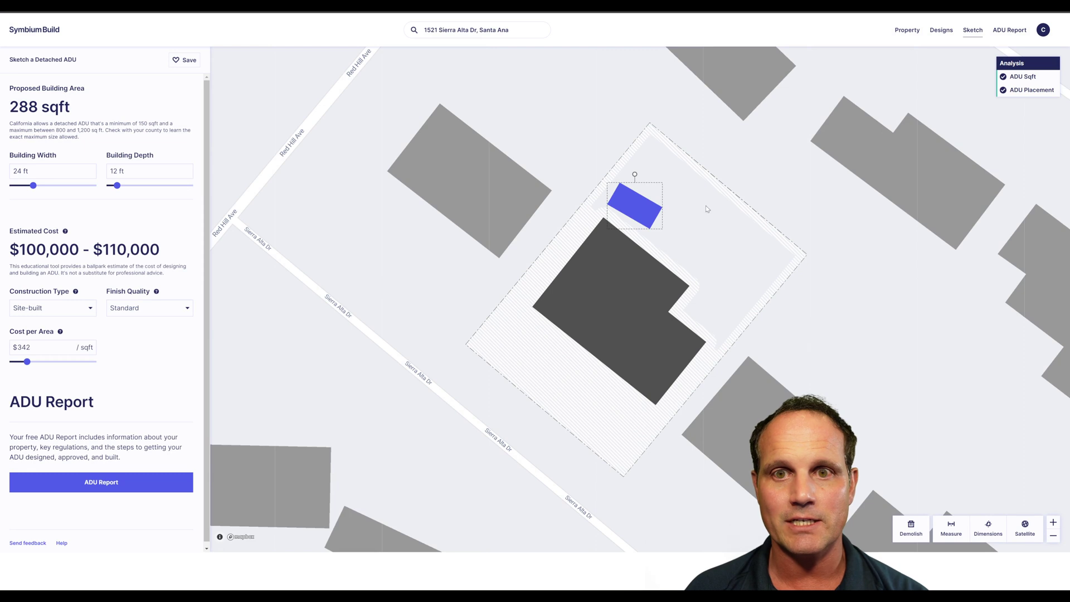
Step: Set the ADU depth to 28 ft 3 in (678 sqft), clear the setbacks, and move it to the lot's right side
left_click_drag(621, 199, 653, 185)
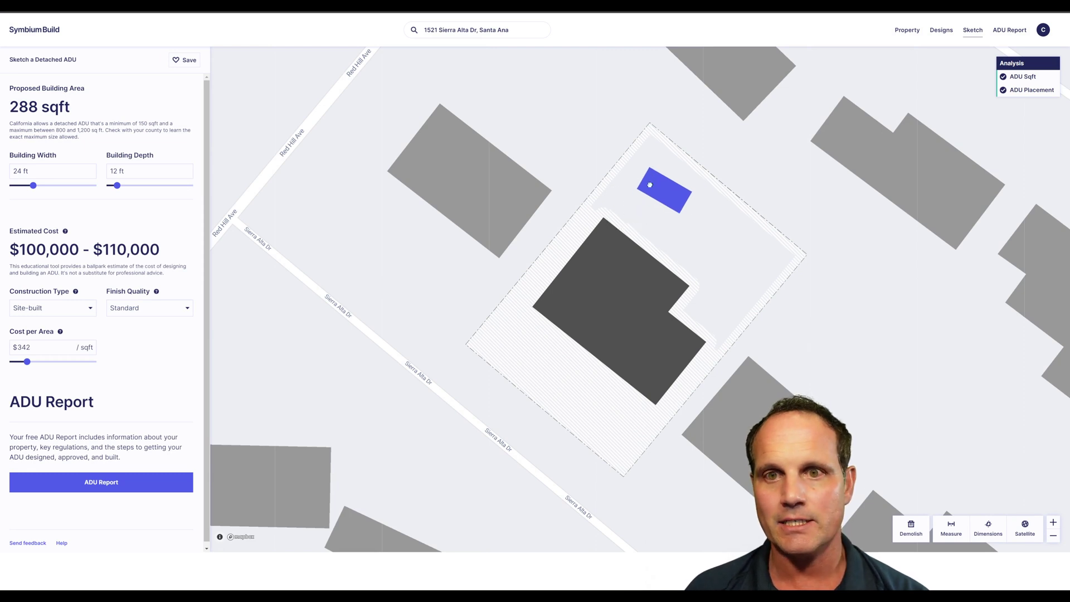
left_click_drag(119, 190, 141, 197)
mouse_move(676, 179)
left_mouse_down()
mouse_move(659, 194)
mouse_move(677, 181)
left_mouse_up()
left_click(677, 180)
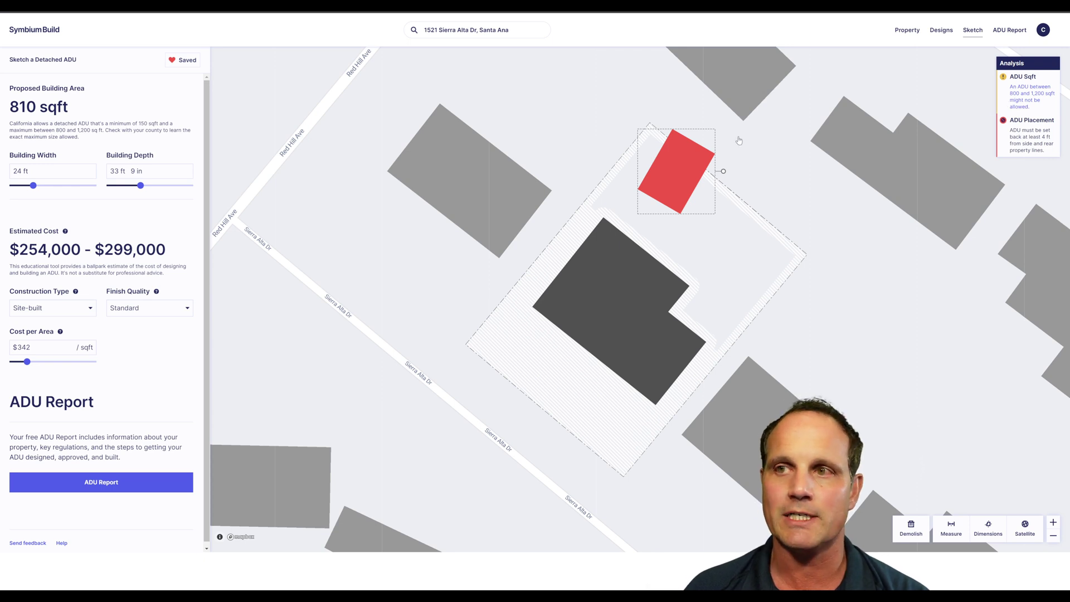
left_click_drag(662, 168, 647, 199)
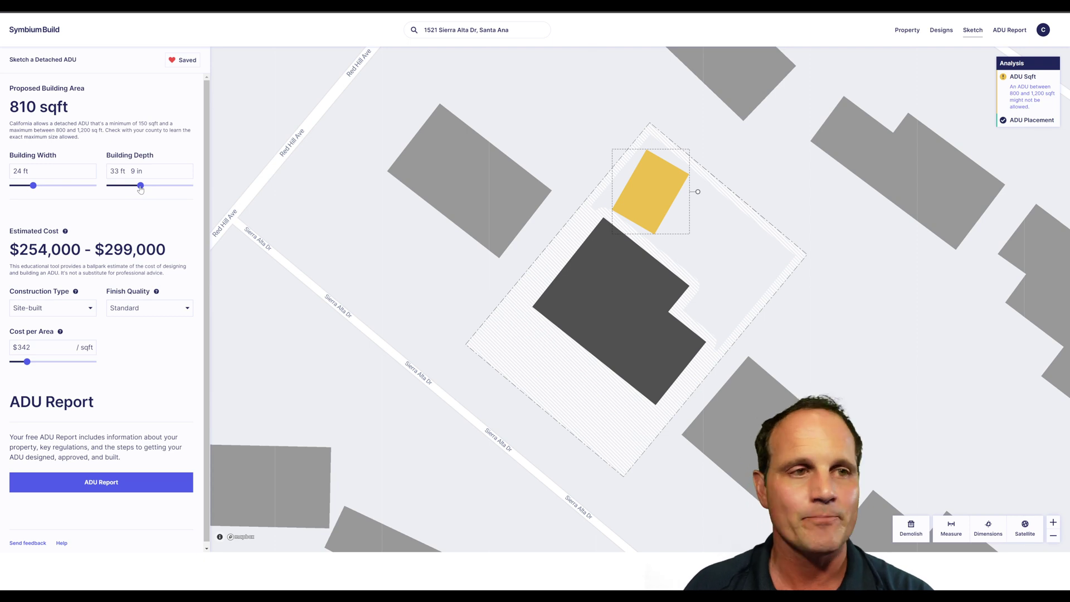
left_click_drag(140, 189, 134, 190)
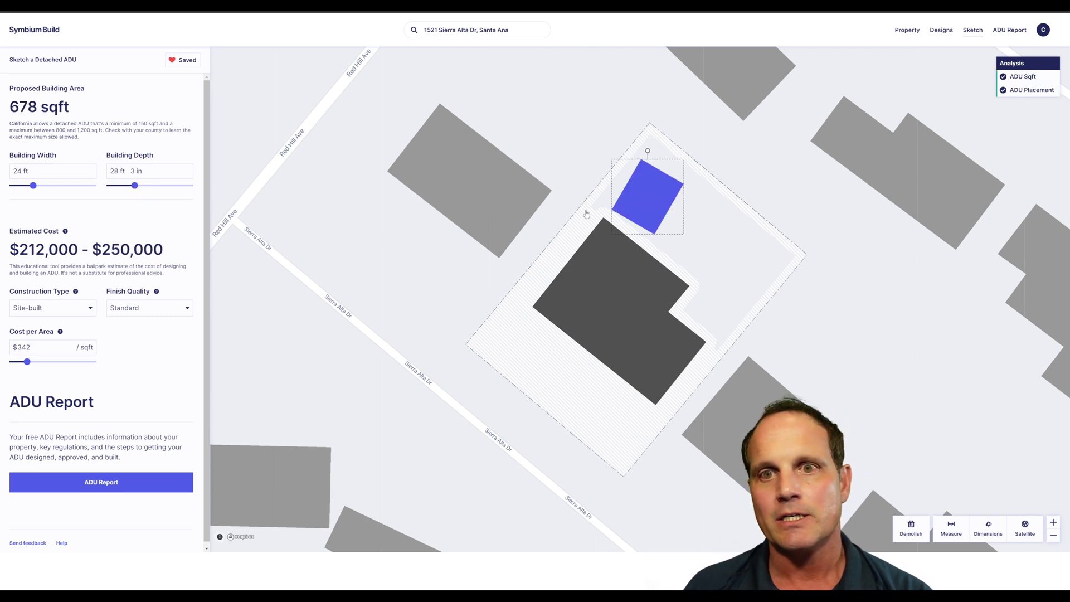
left_click_drag(631, 207, 652, 199)
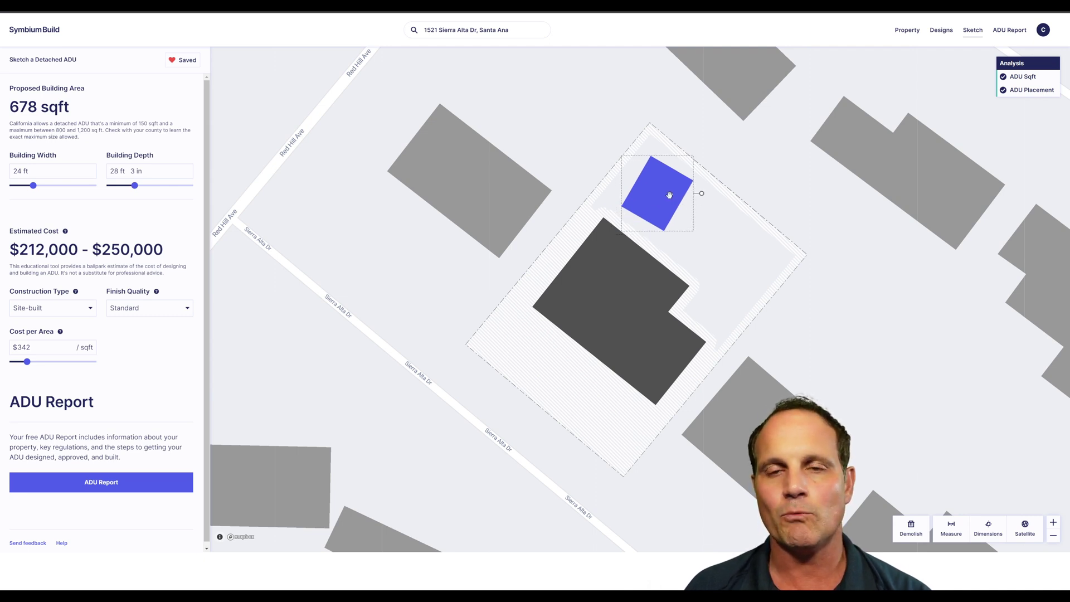
left_click_drag(670, 194, 787, 281)
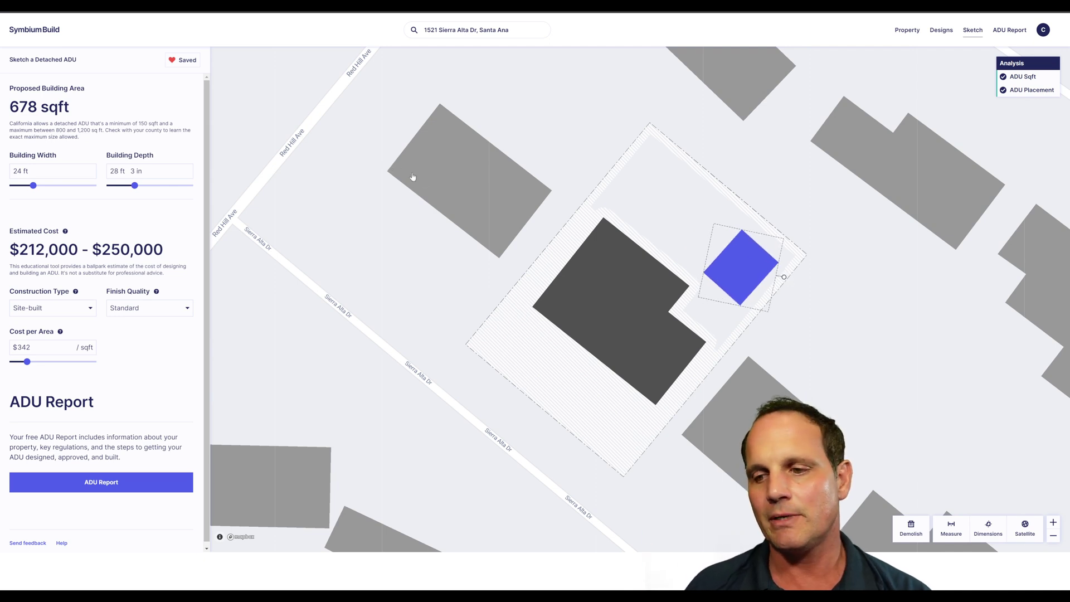
Step: Move the ADU to the lot's top corner over satellite imagery, then toggle Map and Satellite
left_click(1026, 532)
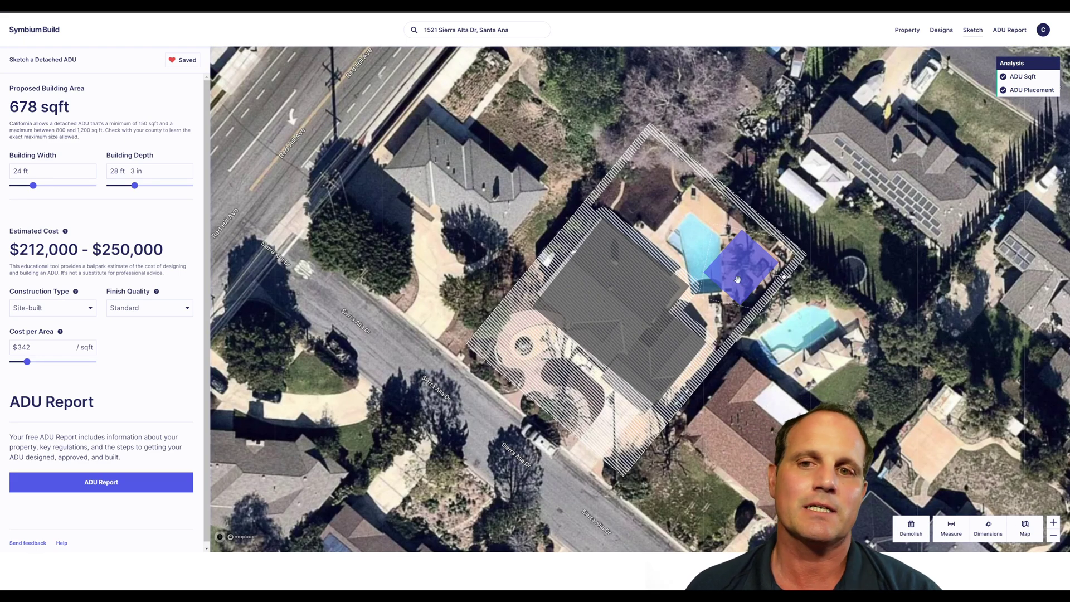
left_click_drag(738, 280, 648, 196)
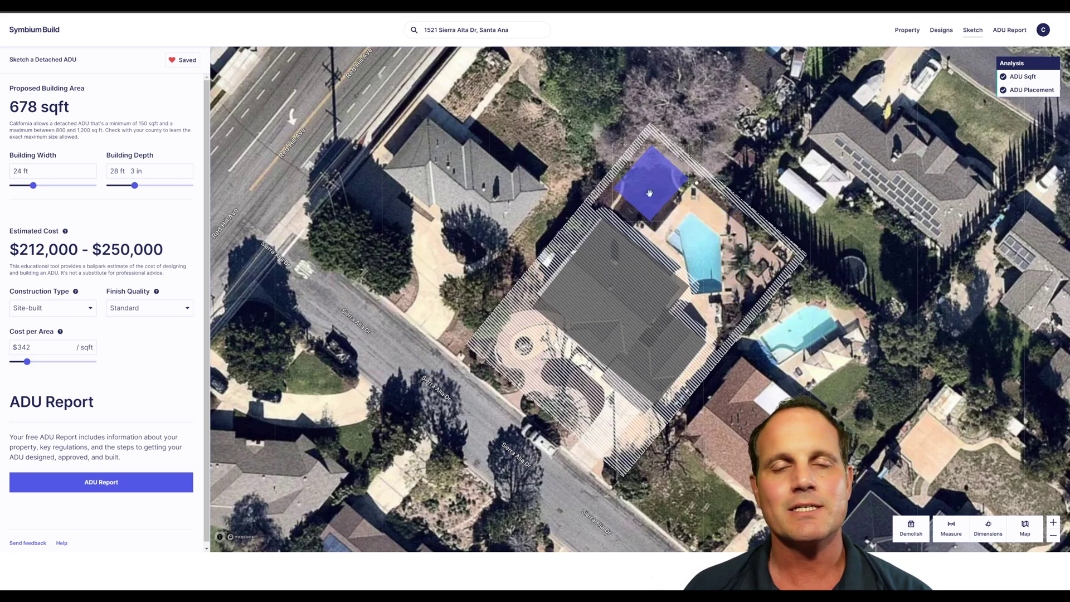
left_click(1025, 527)
left_click(1020, 527)
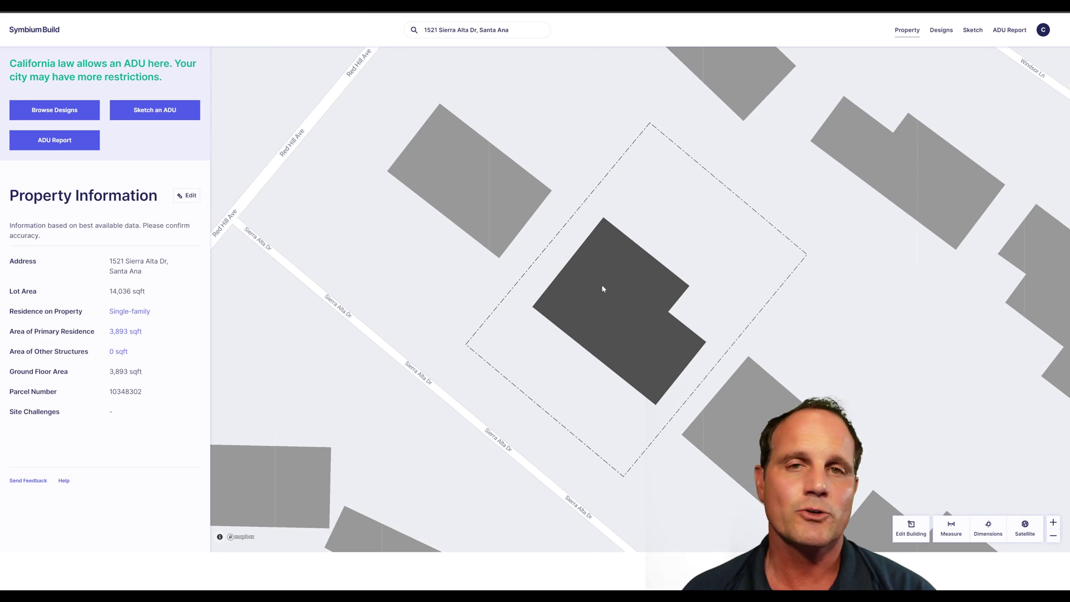
Step: Show satellite imagery beneath the Sierra Alta parcel and house footprint on the property page
left_click(1025, 527)
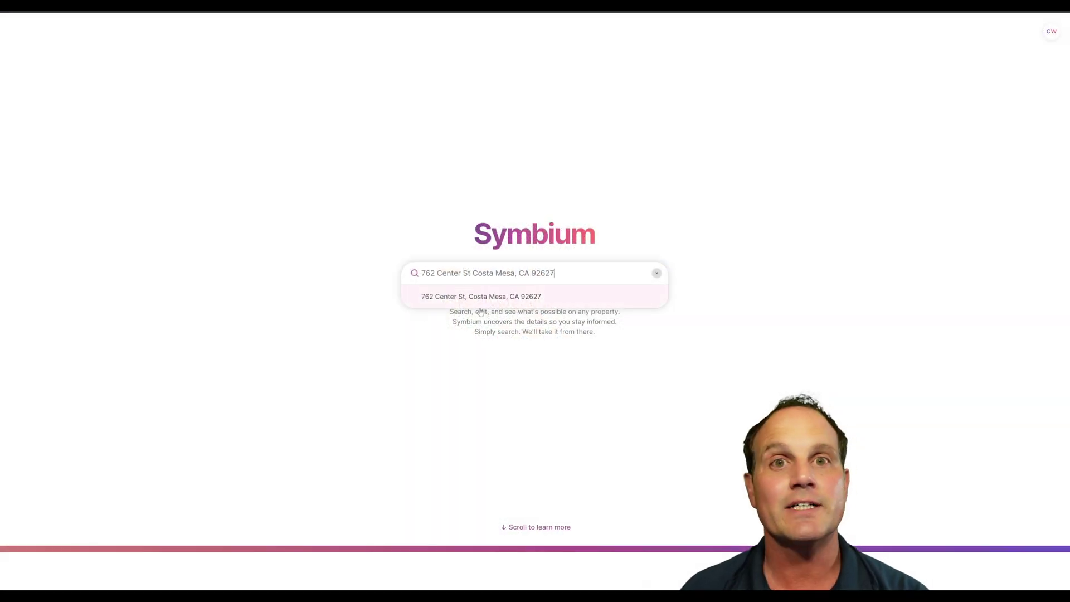
Step: Load the Center St, Costa Mesa property, review its permit history, and view the parcel on satellite
left_click(489, 298)
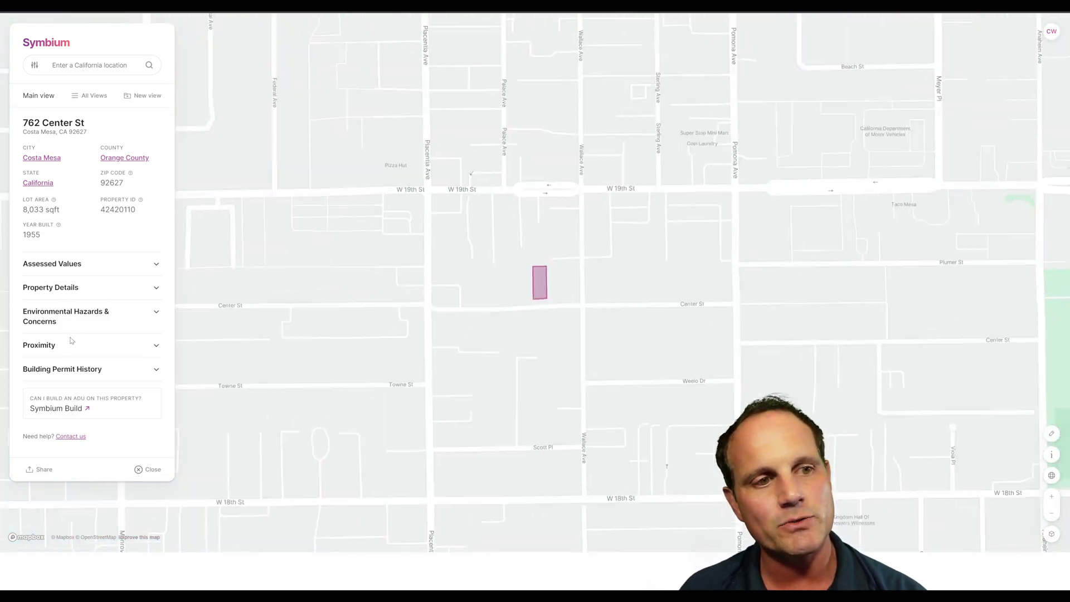
left_click(62, 372)
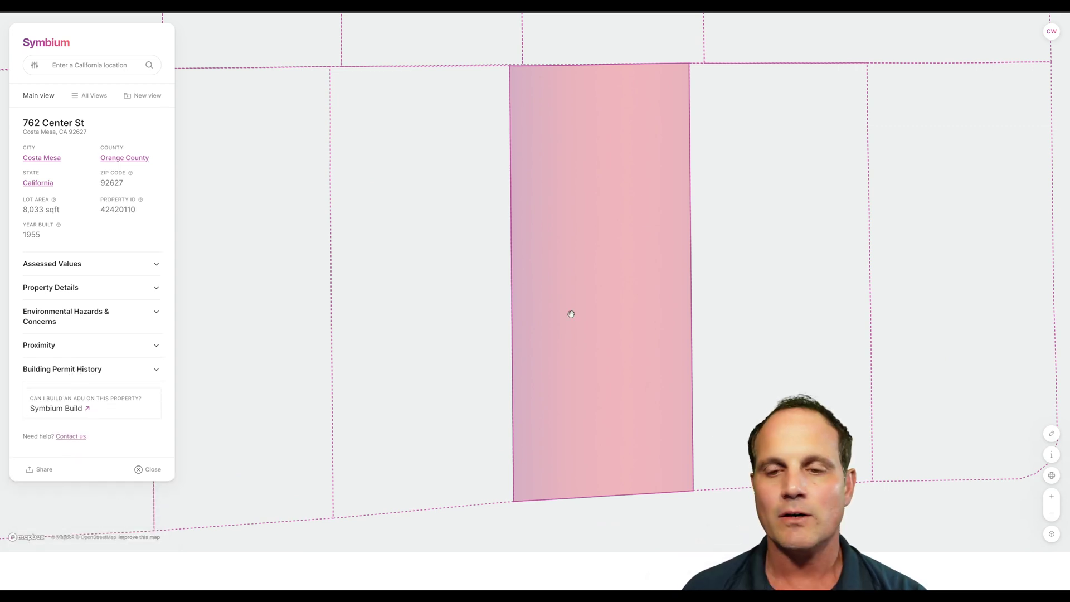
left_click(1052, 476)
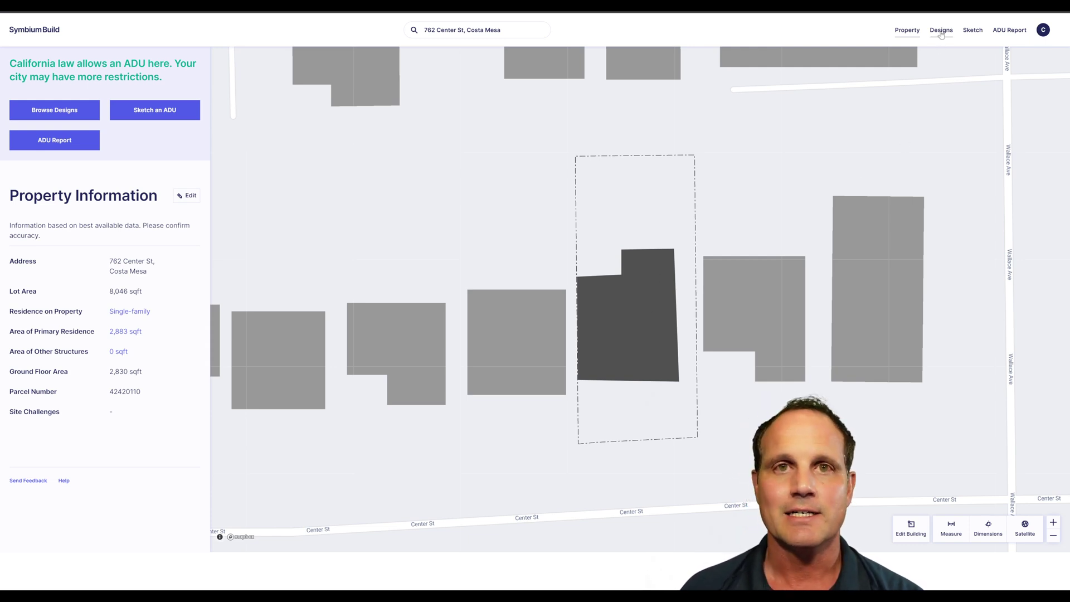
Step: Sketch a detached ADU toward the back of the Center St lot over satellite imagery
left_click(973, 32)
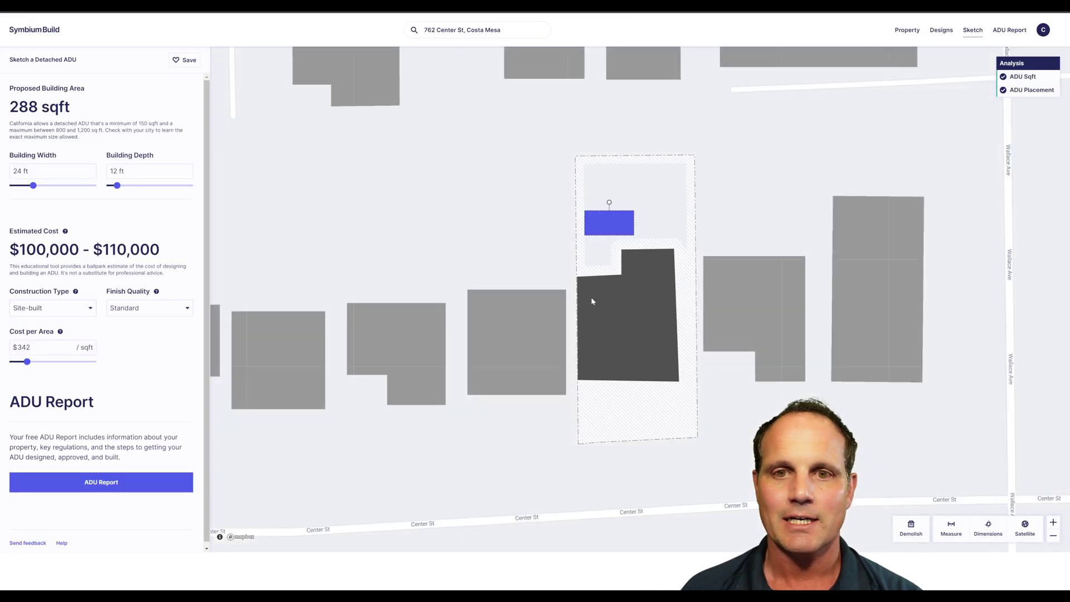
left_click_drag(610, 226, 623, 191)
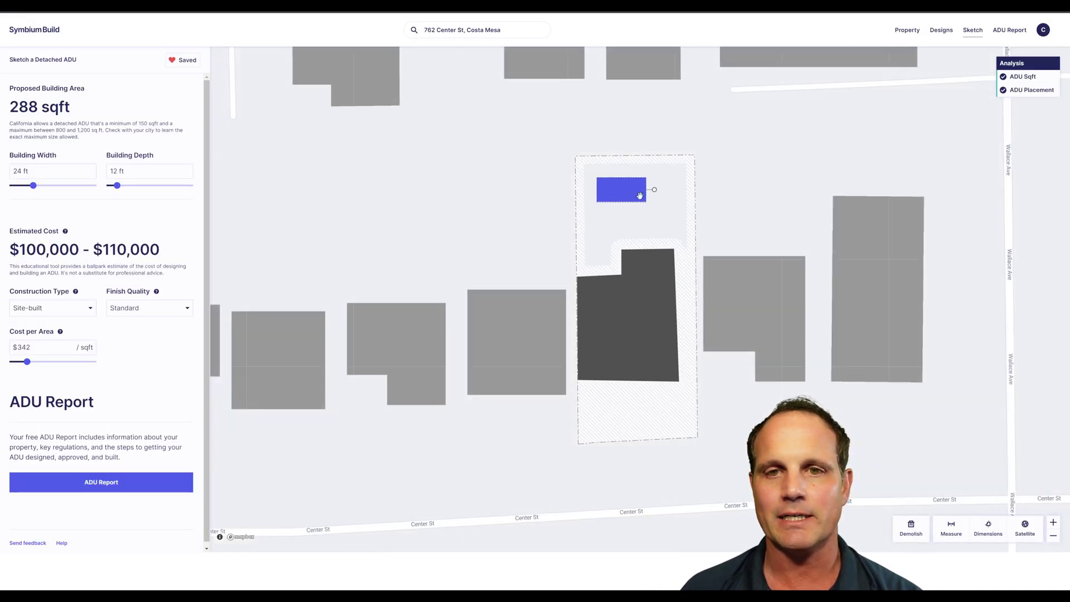
left_click(1028, 531)
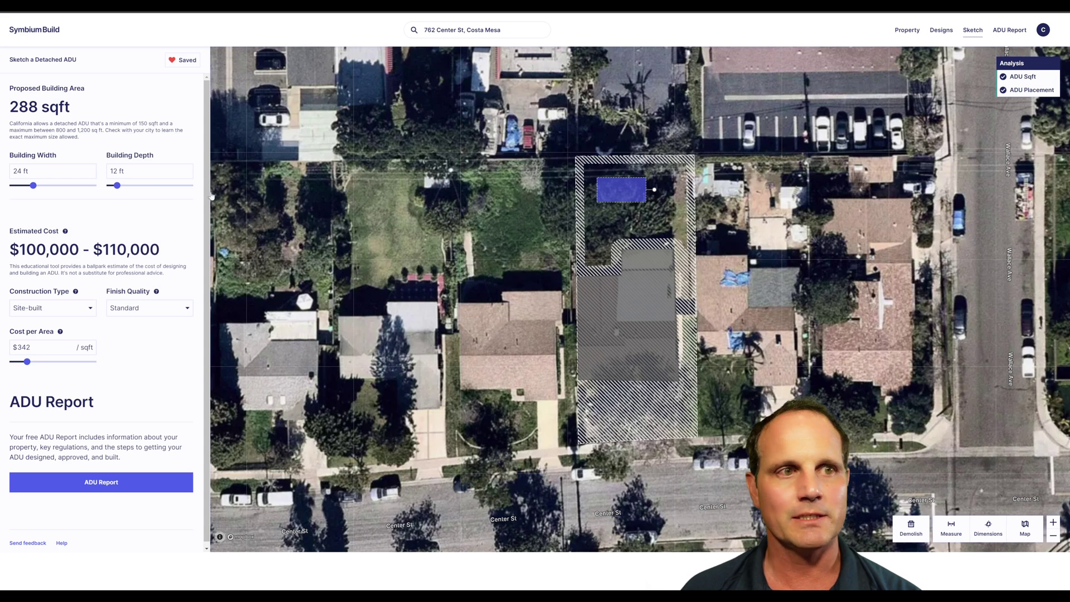
Step: Increase the ADU depth to 23 ft 6 in, then 42 ft 6 in, keeping it within setbacks
left_click_drag(120, 191, 133, 191)
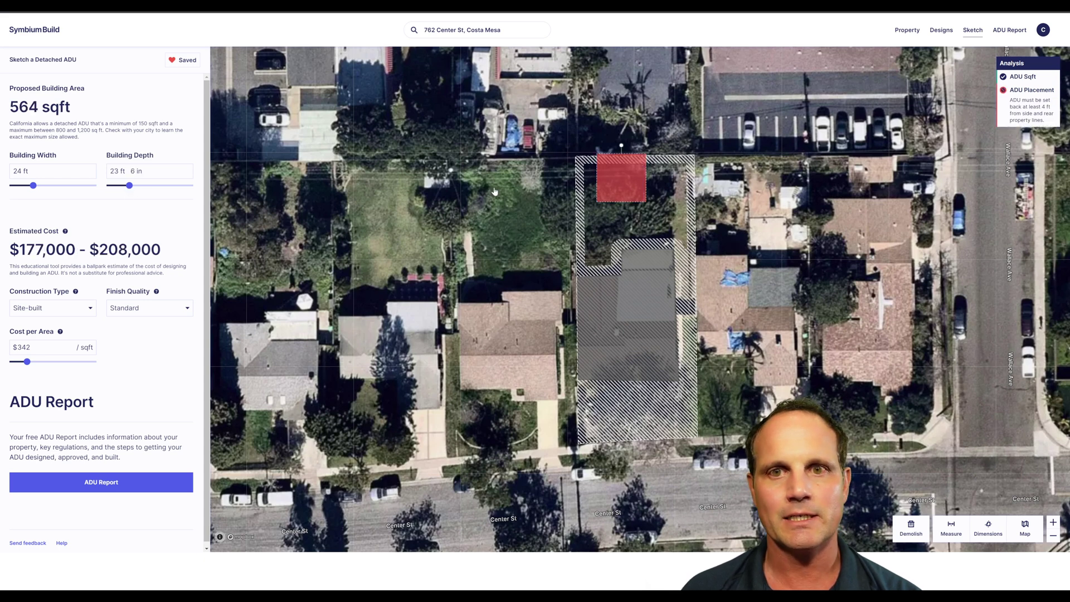
left_click_drag(617, 186, 617, 202)
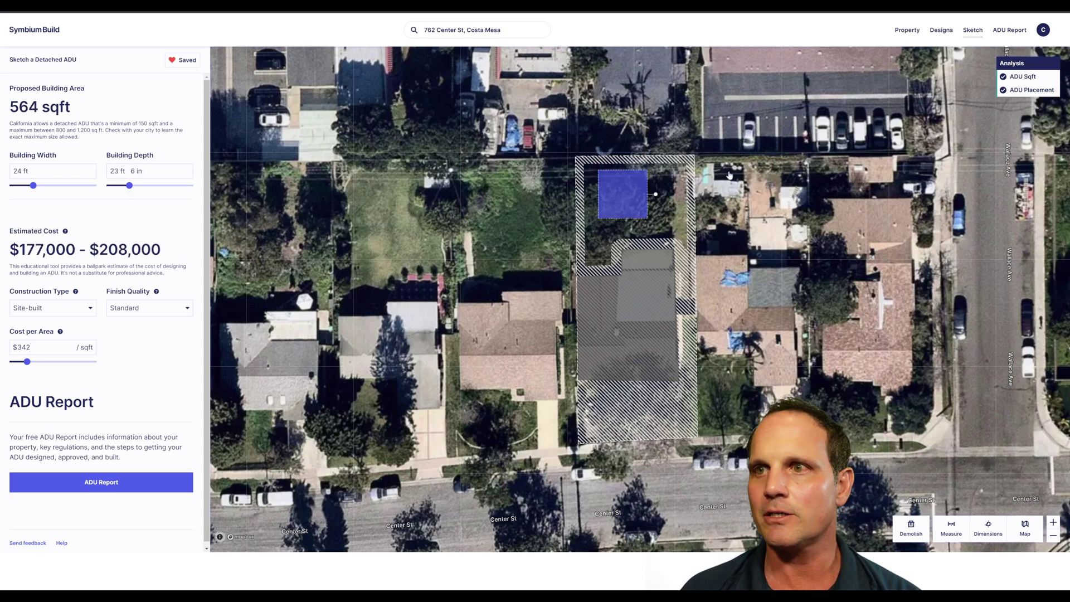
left_click_drag(130, 192, 150, 192)
mouse_move(622, 202)
left_mouse_down()
mouse_move(616, 229)
mouse_move(636, 228)
mouse_move(618, 235)
mouse_move(638, 207)
left_mouse_up()
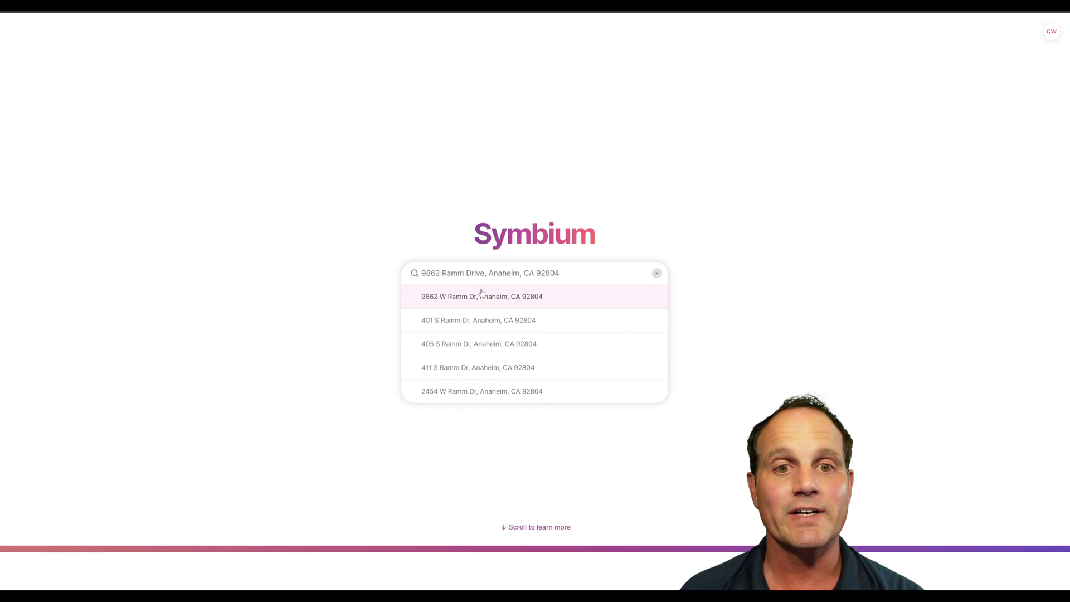
Step: Load the Ramm Dr, Anaheim property and show its parcel on satellite imagery
left_click(479, 294)
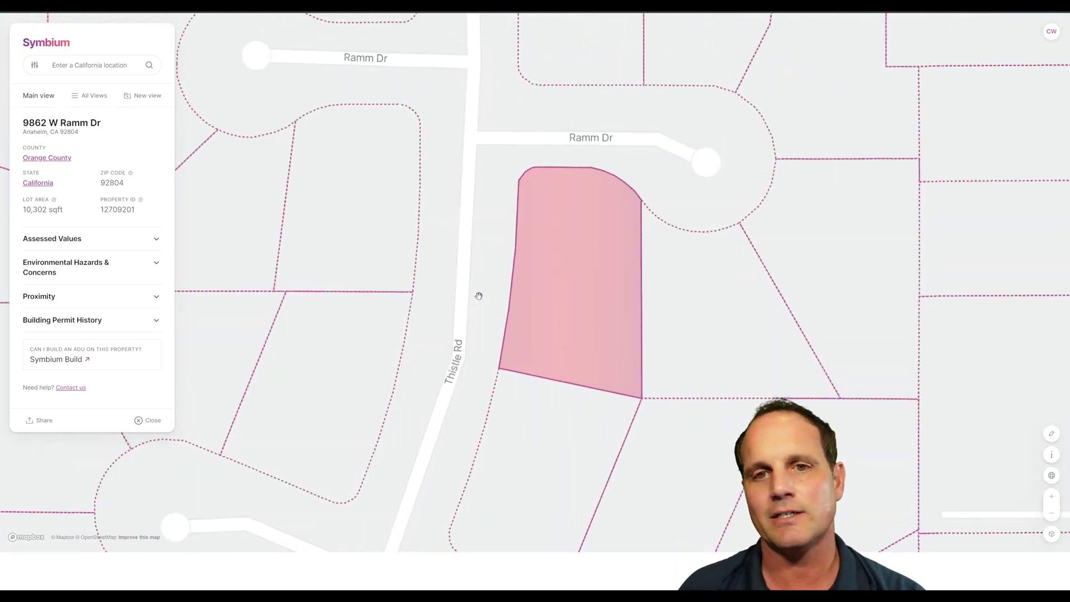
left_click(1051, 475)
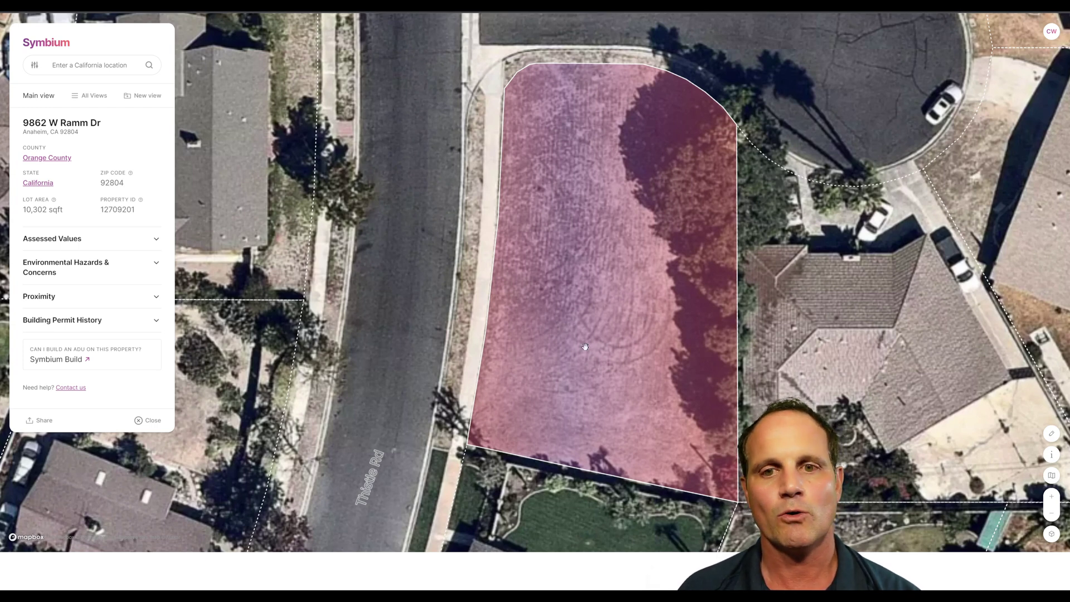
Step: Check the Anaheim lot's environmental hazards and permit history, then open it in Symbium Build
left_click(73, 264)
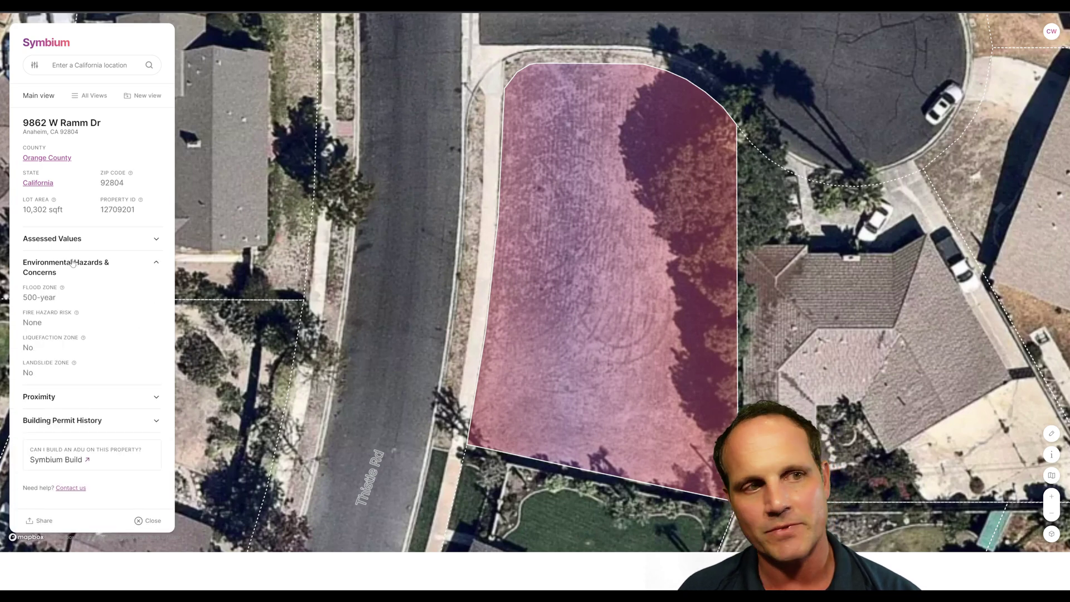
left_click(73, 263)
left_click(96, 324)
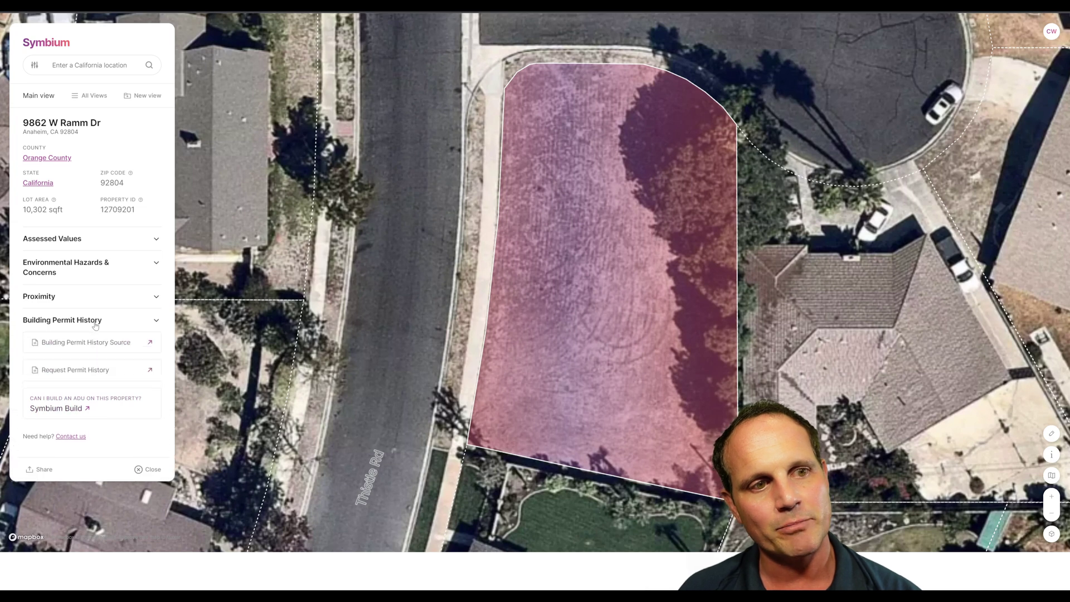
left_click(96, 324)
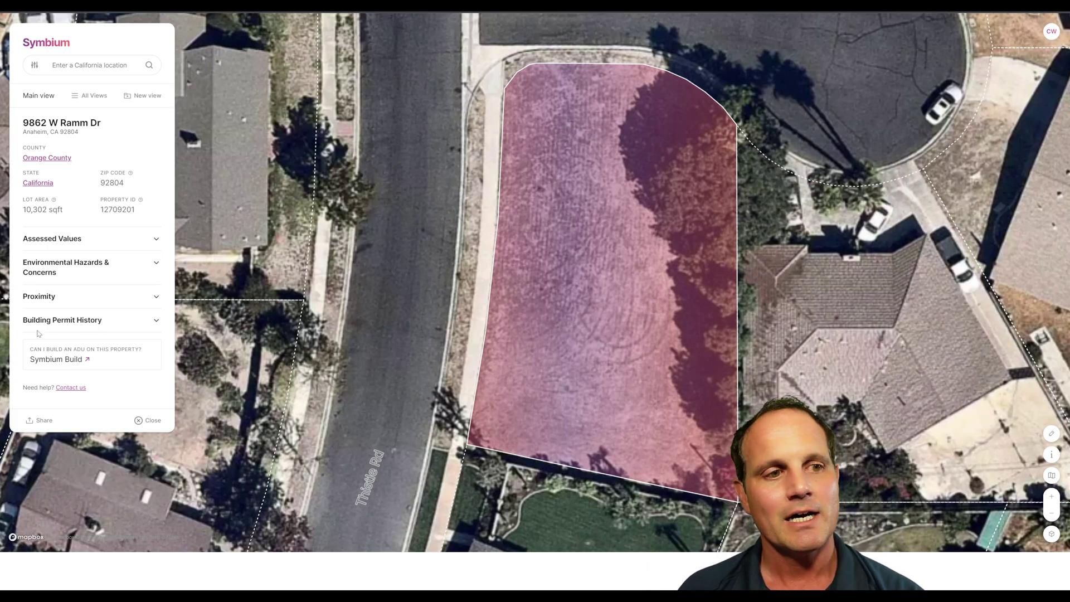
left_click(42, 353)
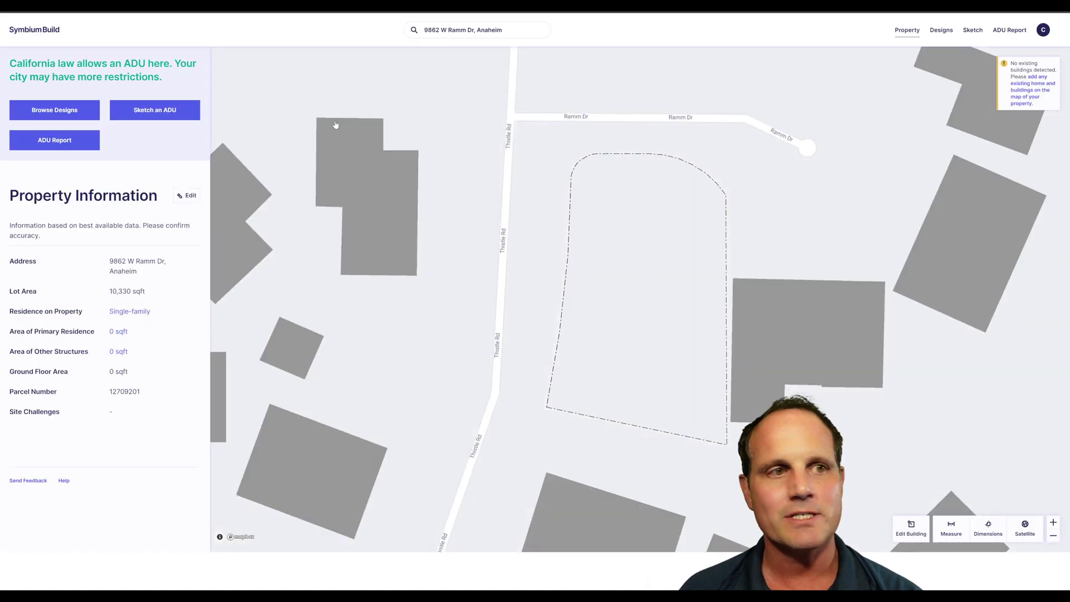
Step: Sketch an ADU moved up-left on the Ramm Dr lot, then open the neighbouring parcel's details
left_click(973, 30)
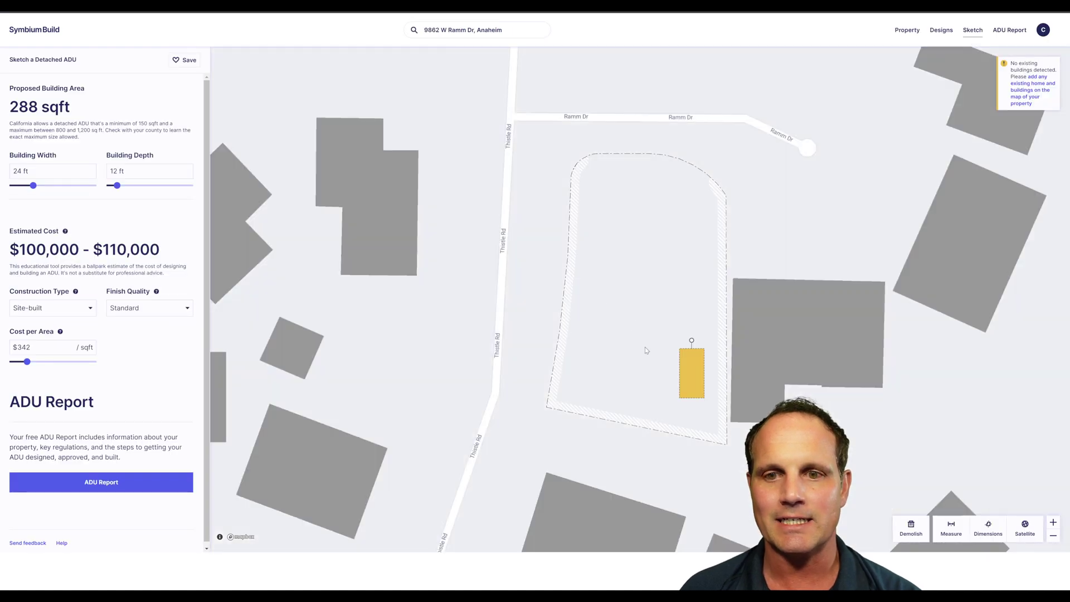
left_click_drag(689, 363, 657, 313)
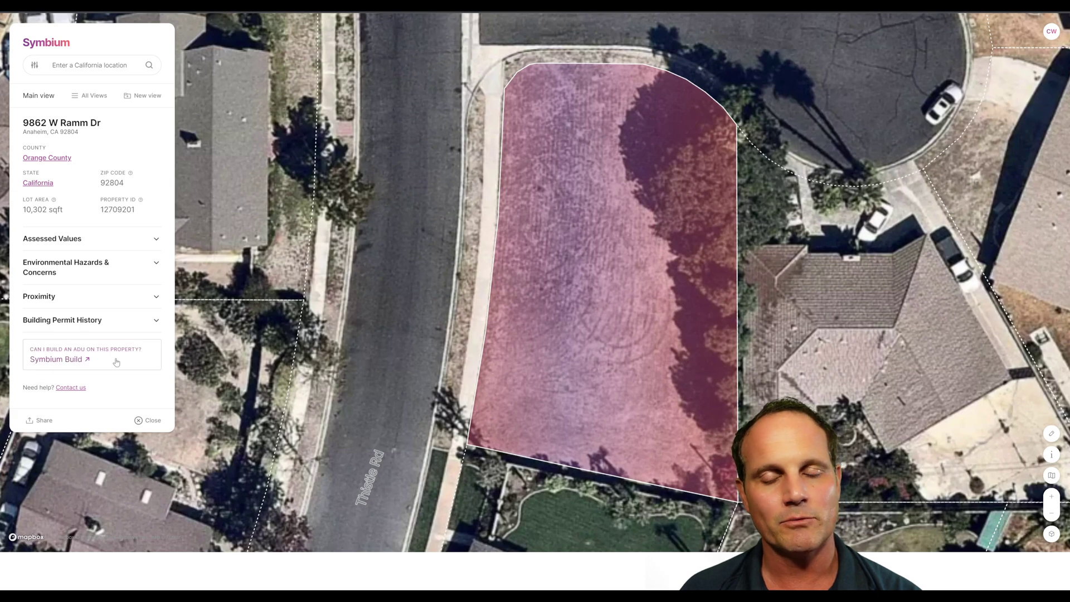
left_click(852, 365)
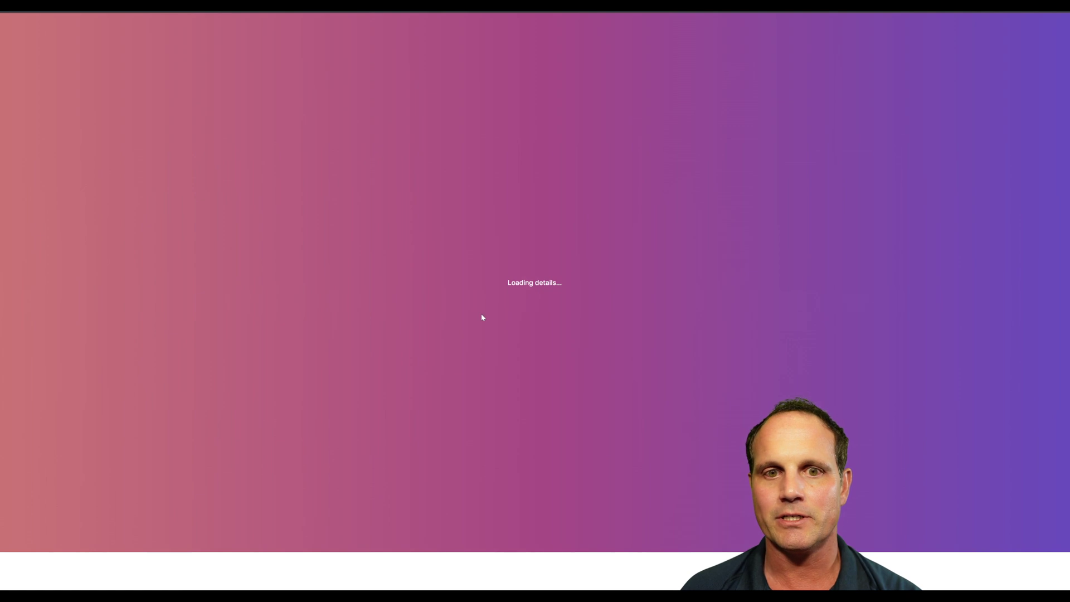
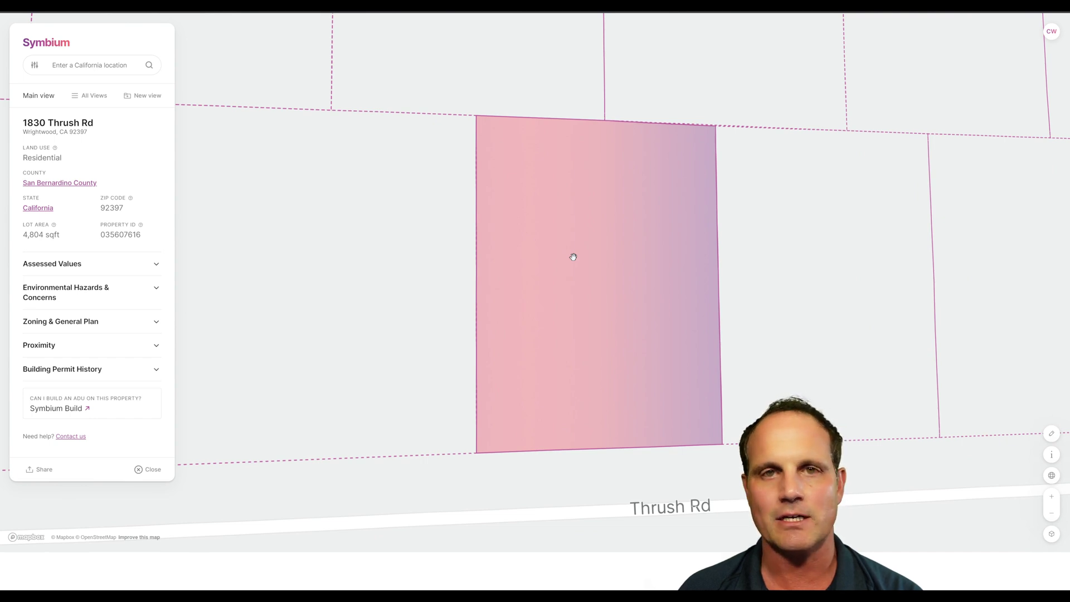
Step: Toggle satellite imagery on and off, then expand the parcel's Environmental Hazards & Concerns
left_click(1052, 475)
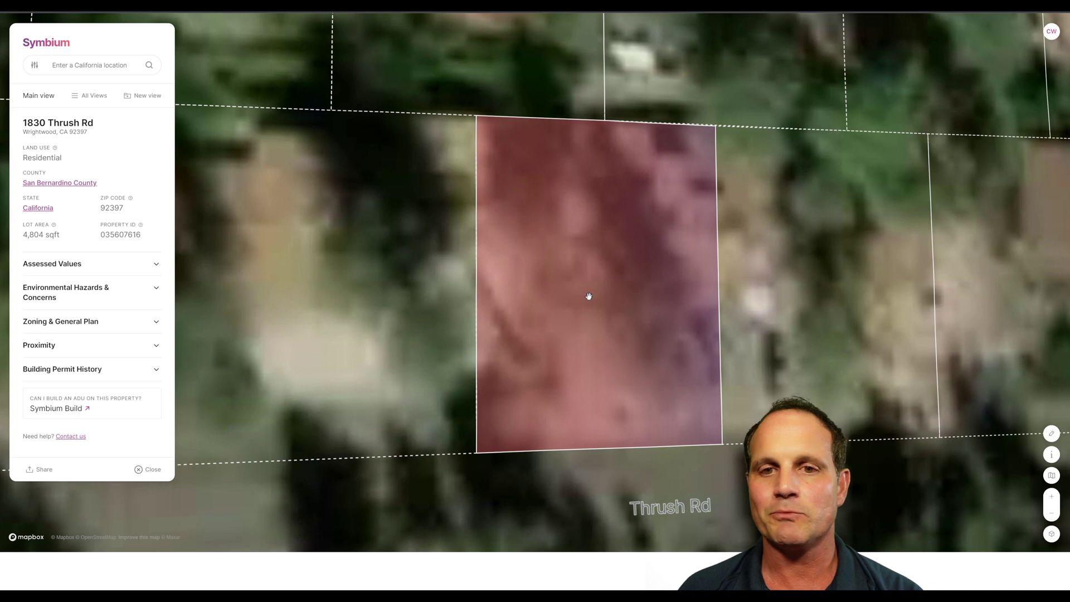
left_click(1052, 477)
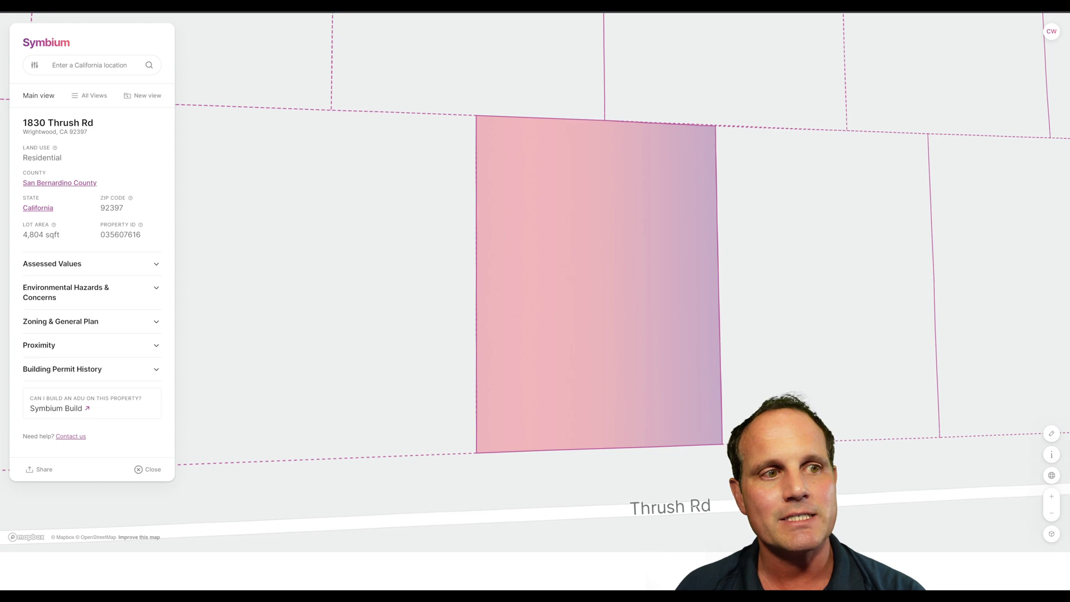
left_click(75, 294)
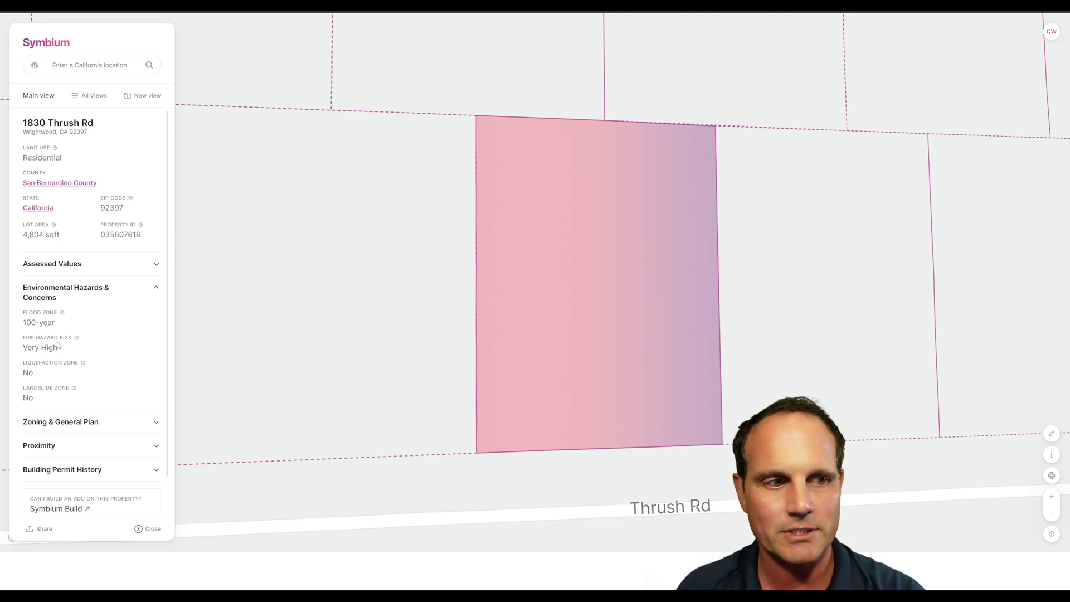
Step: Open the parcel's property information page in Symbium Build from the ADU card
left_click(72, 494)
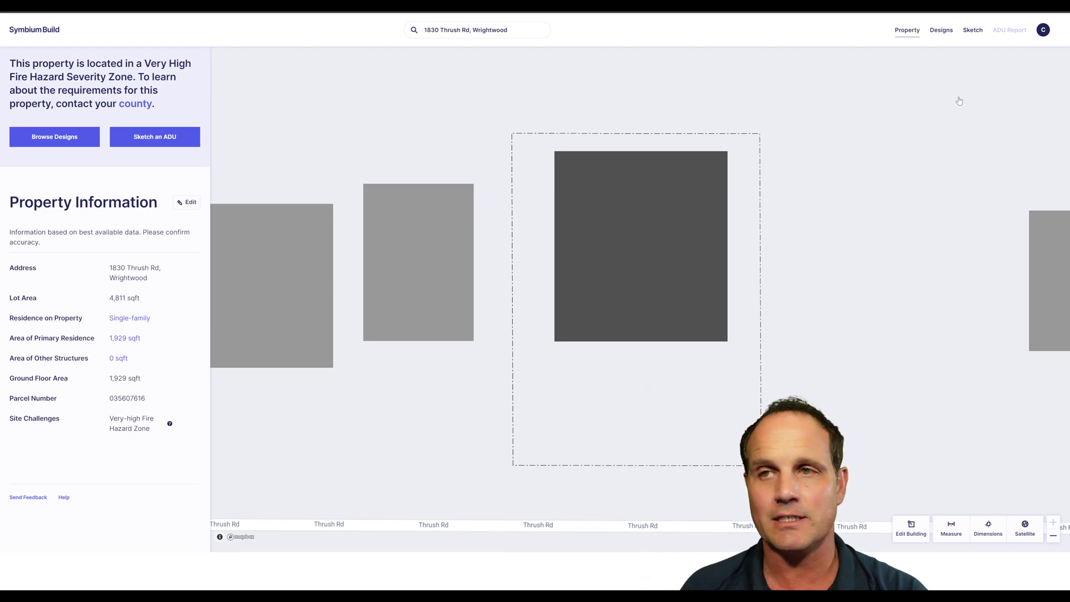
Step: Start a Sketch that places a 24 × 12 ft, 288 sqft detached ADU on the lot
left_click(973, 33)
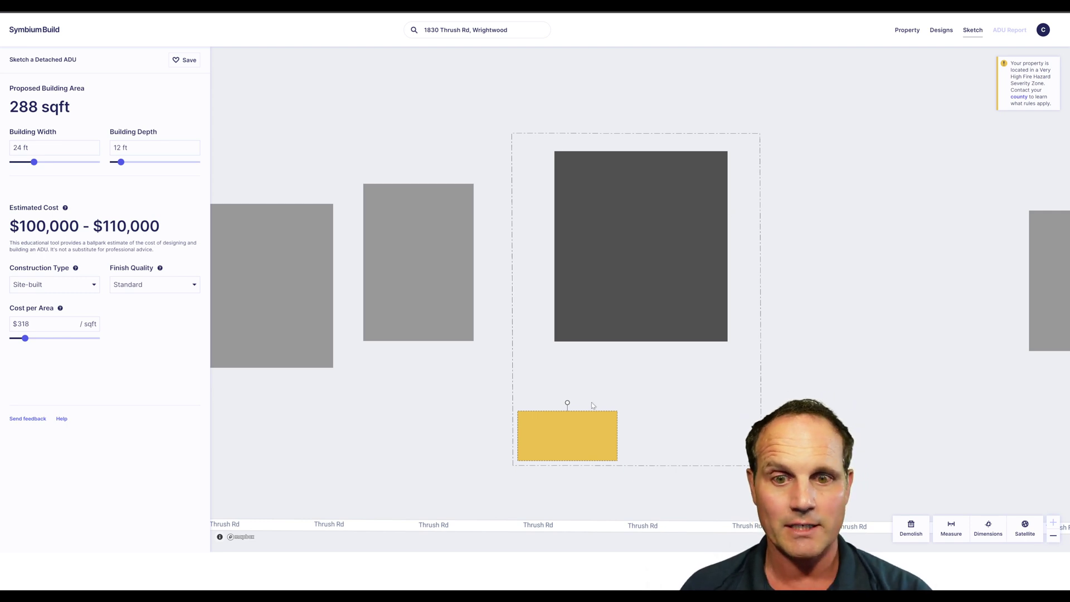
Step: Move the 288 sqft ADU rectangle up and to the right within the lot
left_click_drag(564, 419, 612, 389)
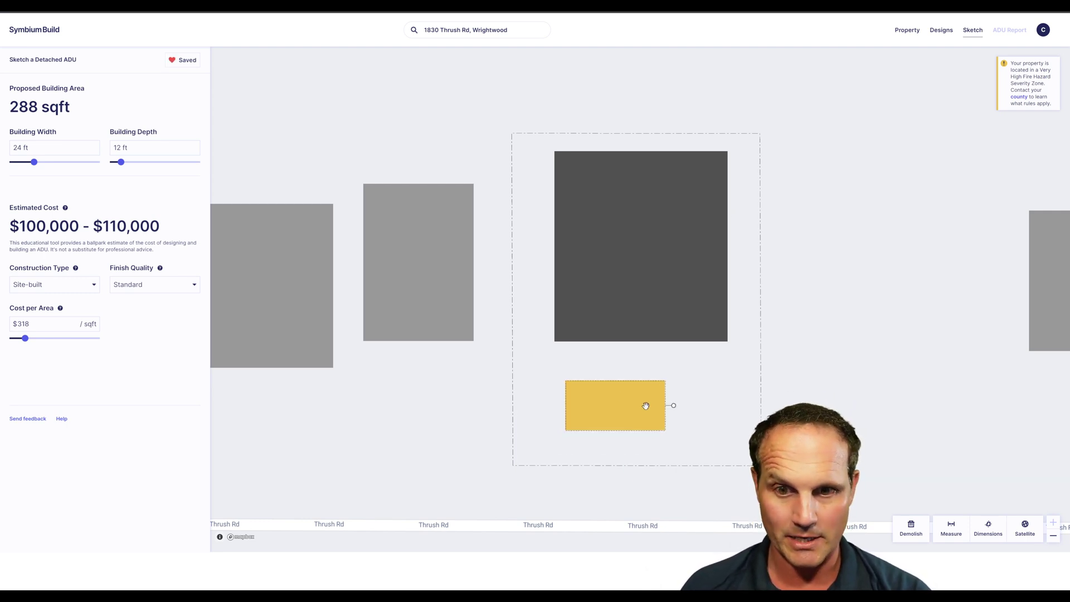